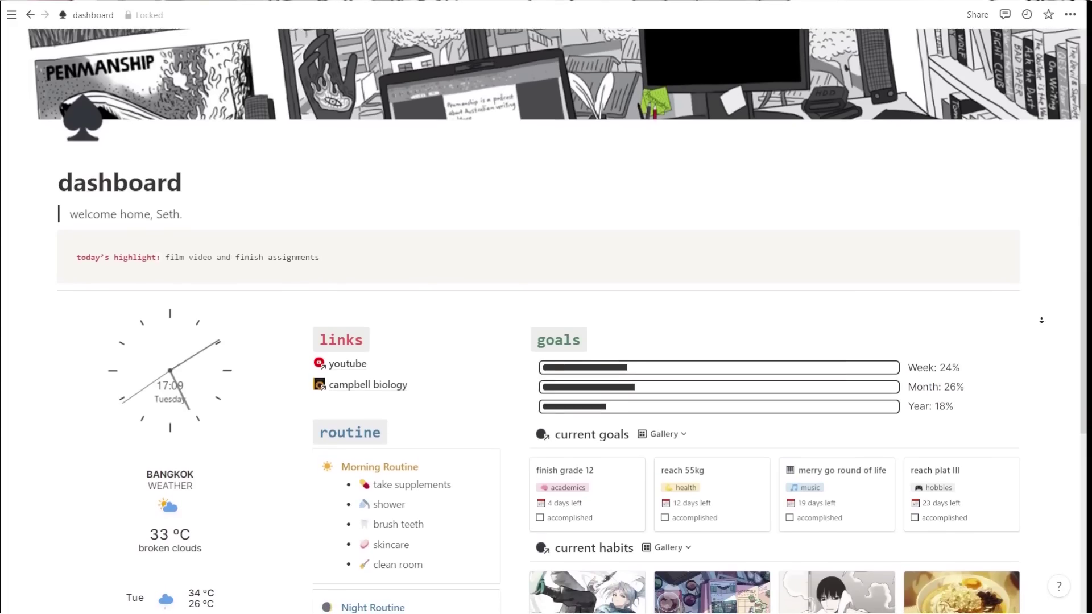
Step: Open the uni deadlines page from the university page's quick links and look through its total list
{"action": "scroll", "coordinate": [546, 319], "scroll_direction": "down", "scroll_amount": 1}
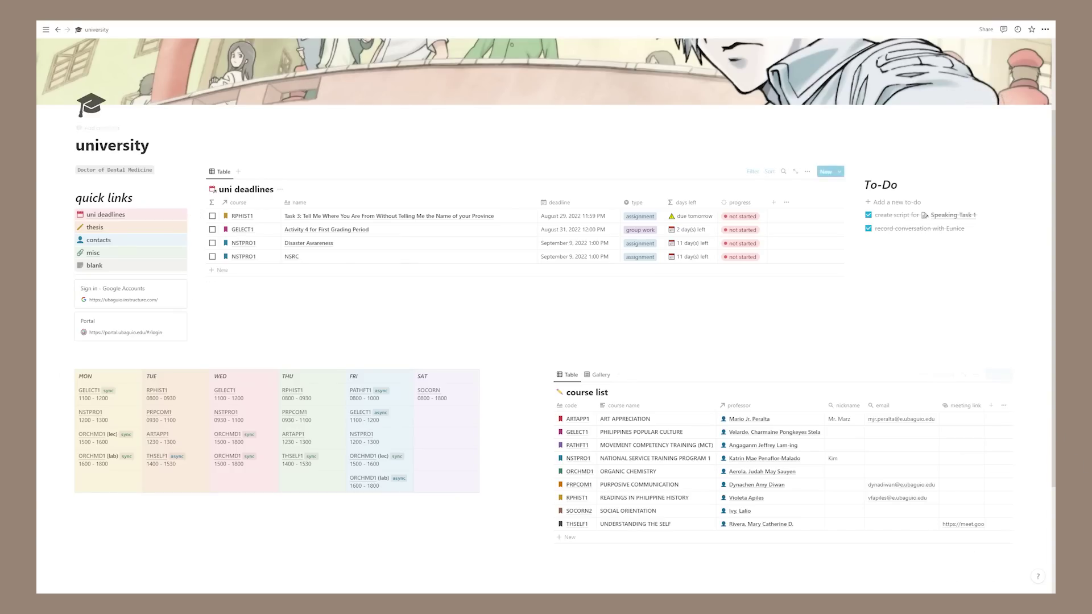
{"action": "scroll", "coordinate": [545, 307], "scroll_direction": "up", "scroll_amount": 2}
{"action": "scroll", "coordinate": [546, 307], "scroll_direction": "down", "scroll_amount": 1}
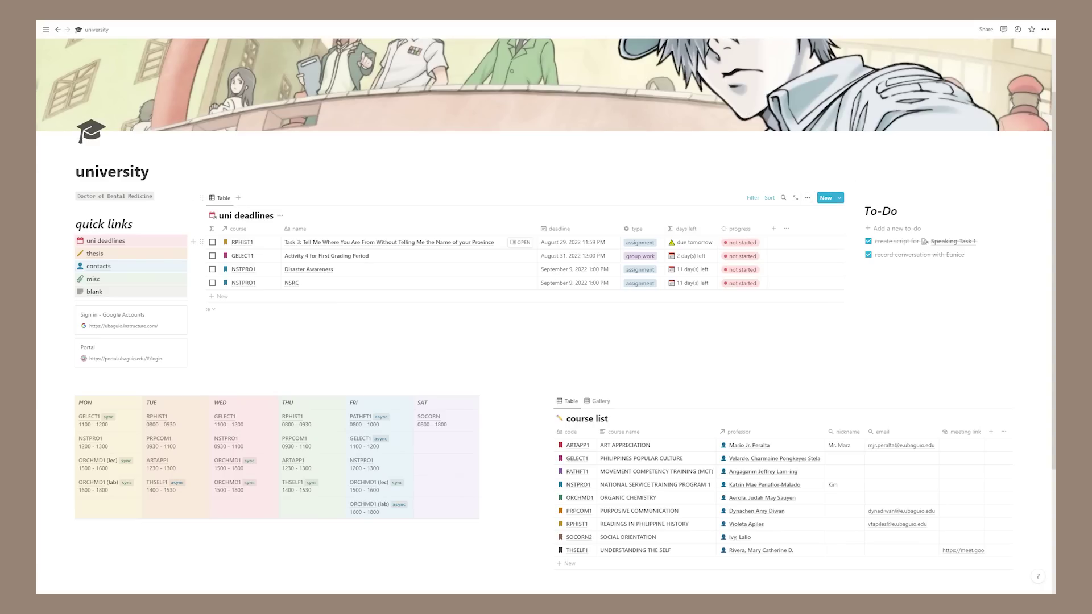
{"action": "scroll", "coordinate": [546, 310], "scroll_direction": "up", "scroll_amount": 2}
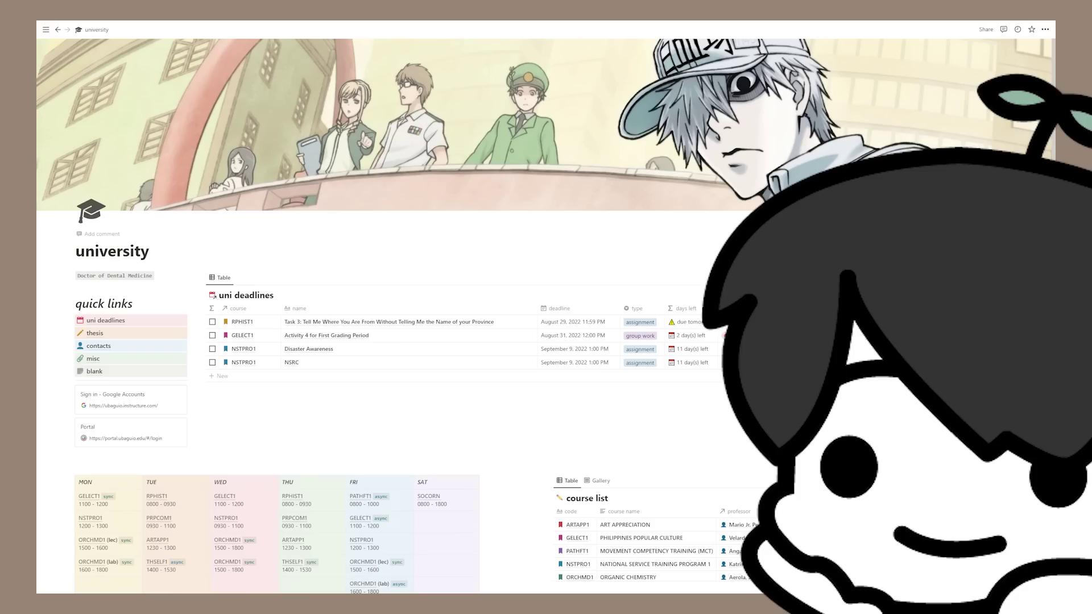
{"action": "scroll", "coordinate": [546, 318], "scroll_direction": "down", "scroll_amount": 2}
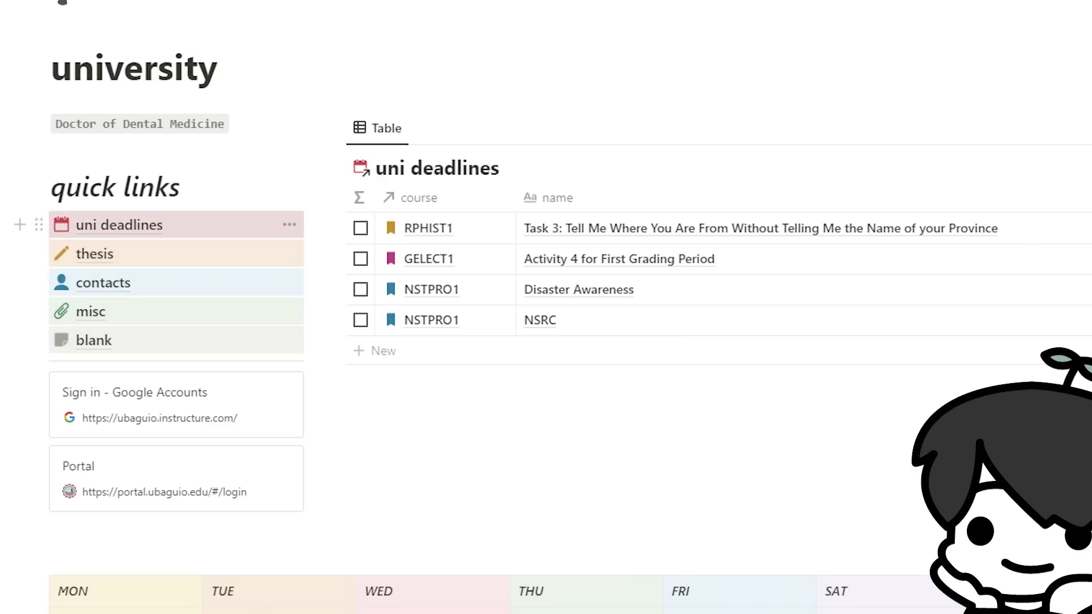
{"action": "left_click", "coordinate": [176, 231]}
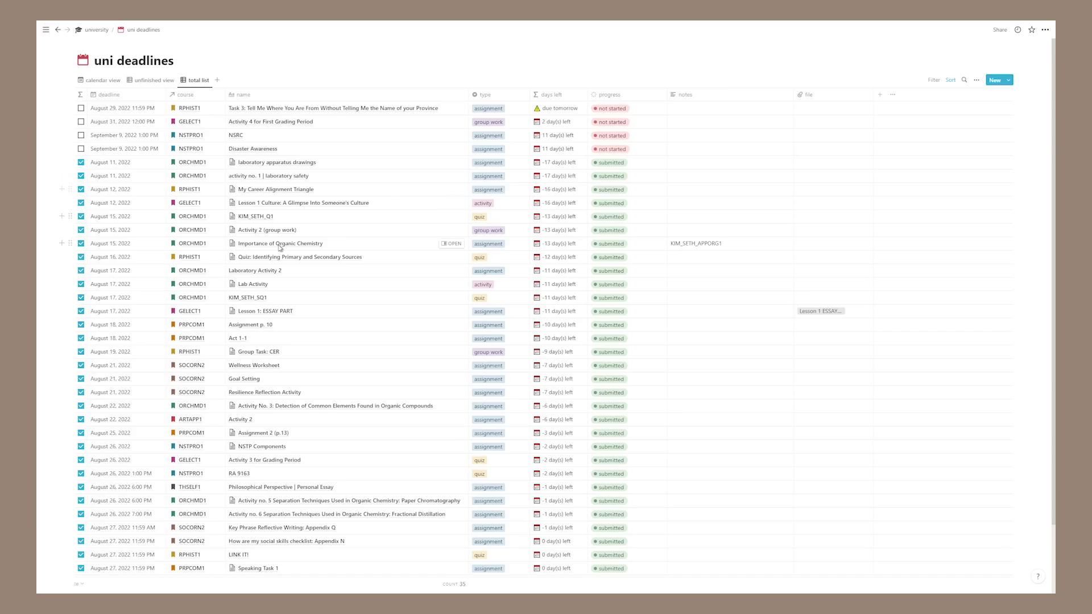
{"action": "scroll", "coordinate": [283, 258], "scroll_direction": "down", "scroll_amount": 3}
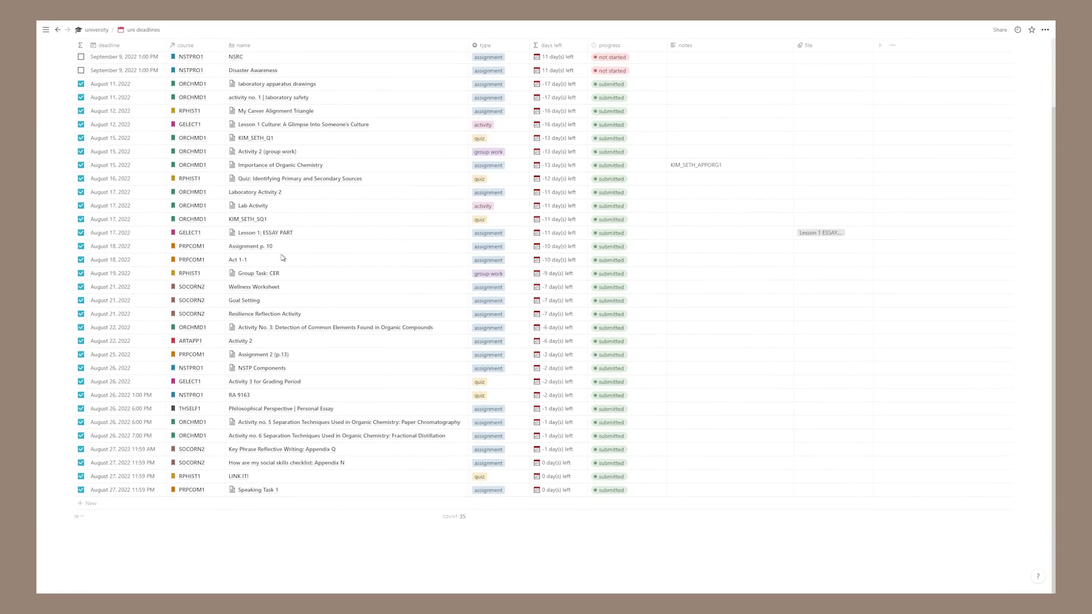
{"action": "scroll", "coordinate": [385, 223], "scroll_direction": "up", "scroll_amount": 3}
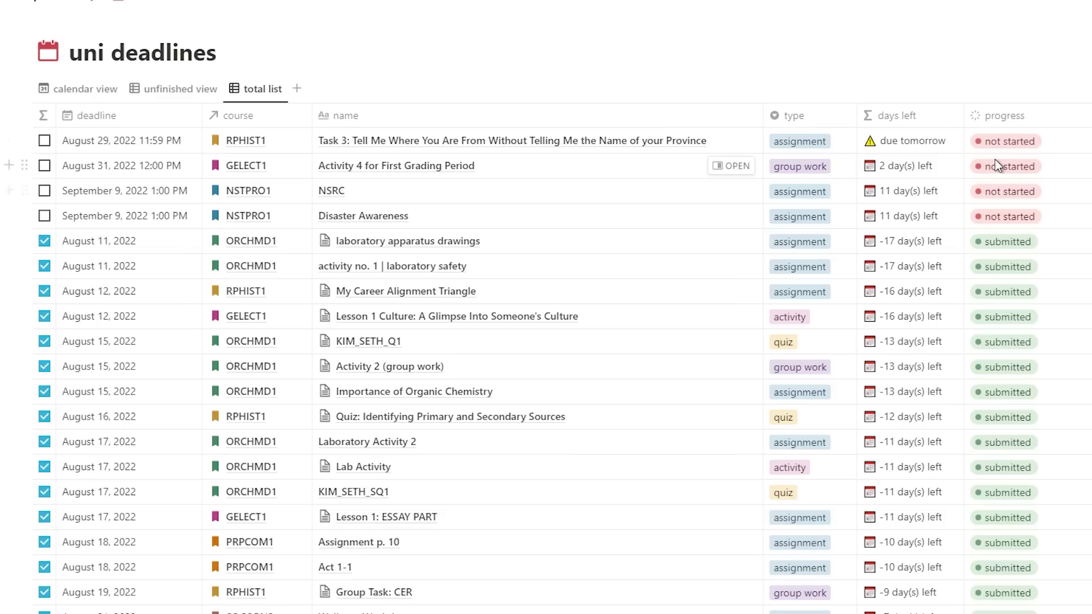
Step: Mark the RPHIST1 Task 3 assignment as submitted and find it at the end of the total list
{"action": "left_click", "coordinate": [1000, 142]}
{"action": "left_click", "coordinate": [1018, 299]}
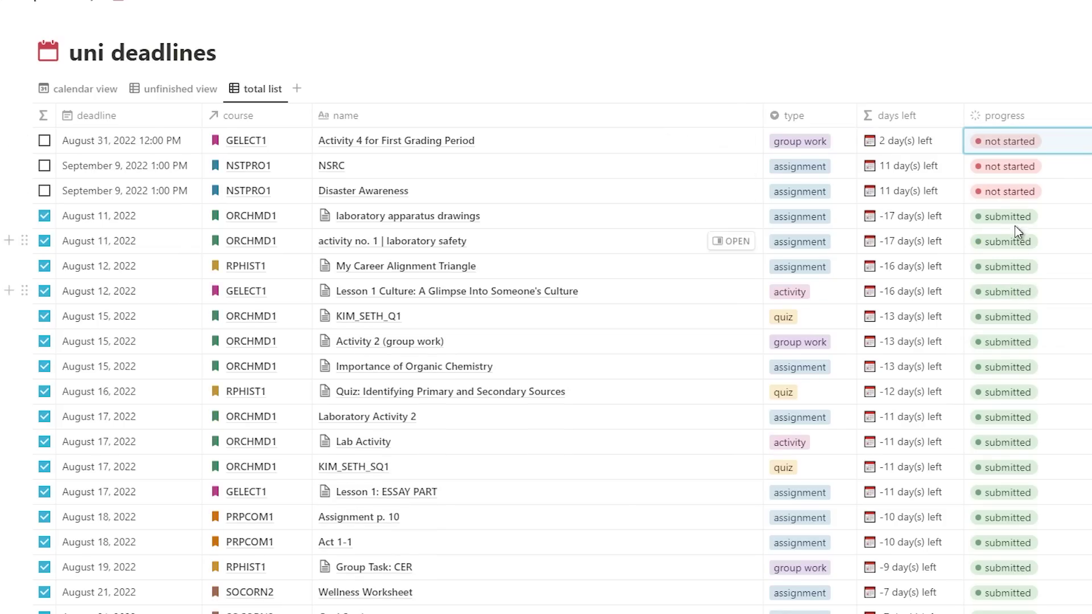
{"action": "scroll", "coordinate": [1014, 225], "scroll_direction": "down", "scroll_amount": 10}
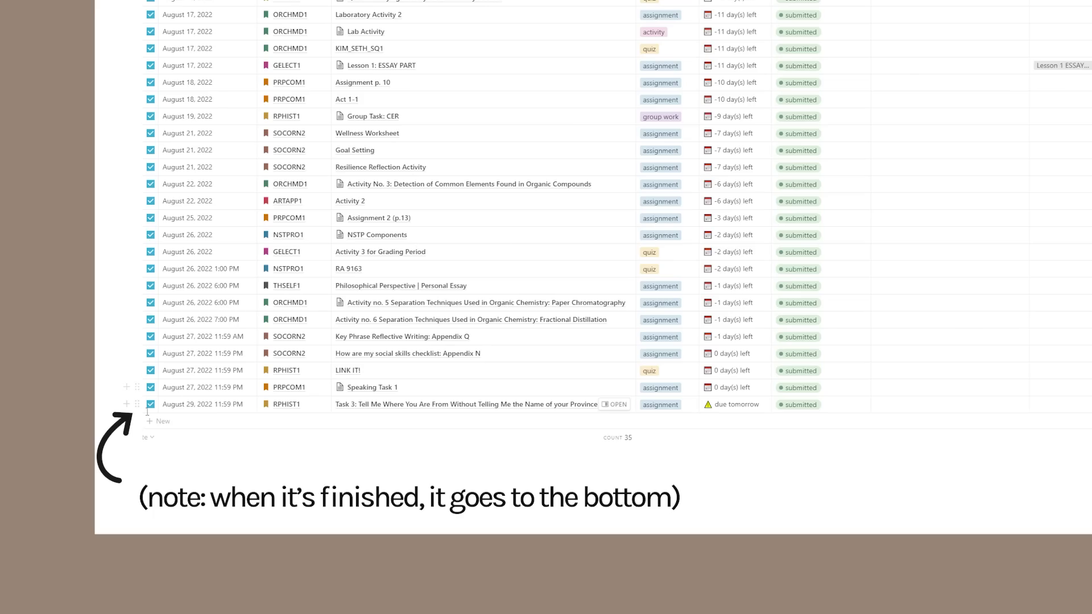
Step: Return the RPHIST1 Task 3 assignment's progress to not started
{"action": "left_click", "coordinate": [796, 405]}
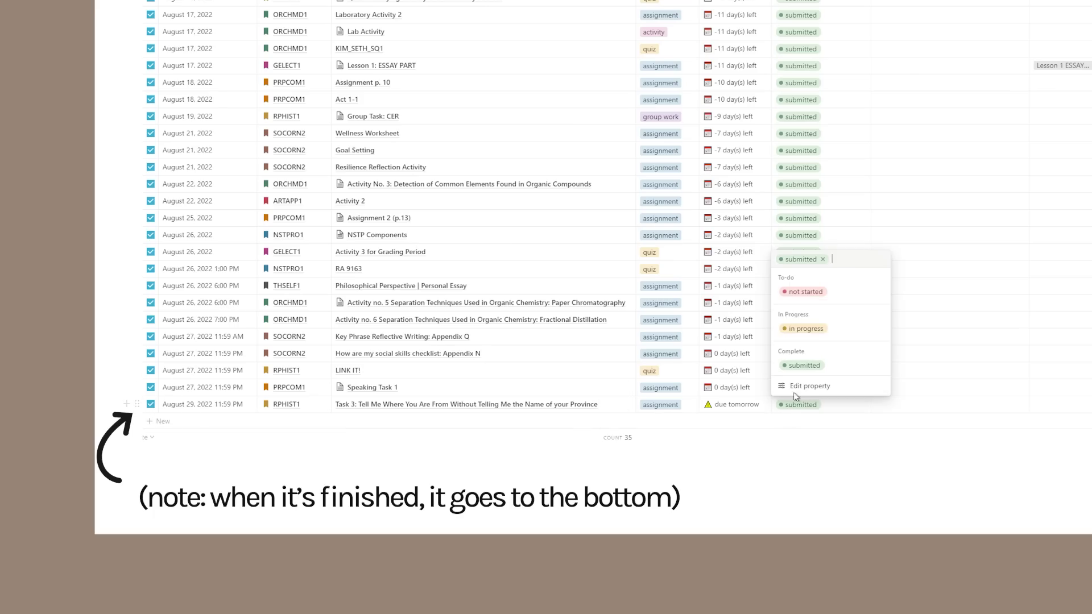
{"action": "left_click", "coordinate": [804, 289]}
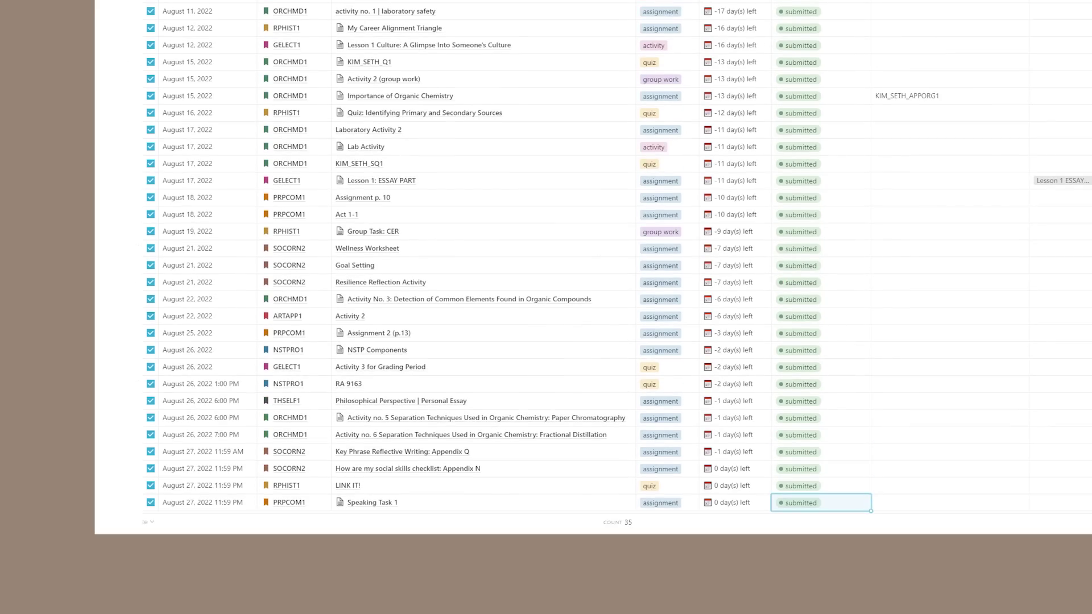
{"action": "key", "text": "Escape"}
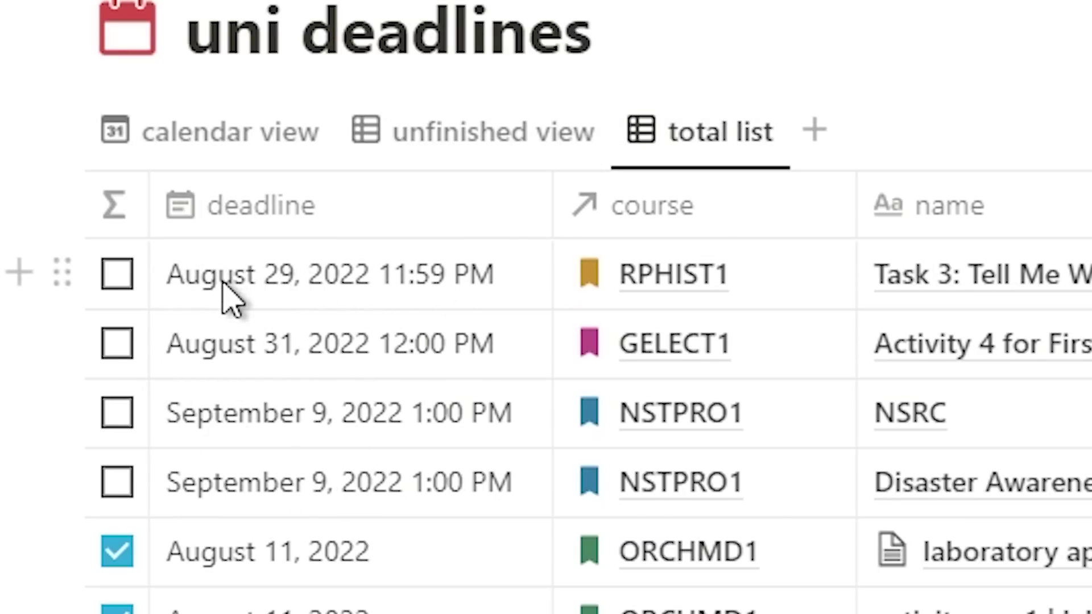
Step: Narrow the course column slightly and review the type options for the Task 3 assignment without changing its type
{"action": "left_click_drag", "start_coordinate": [856, 230], "coordinate": [805, 232]}
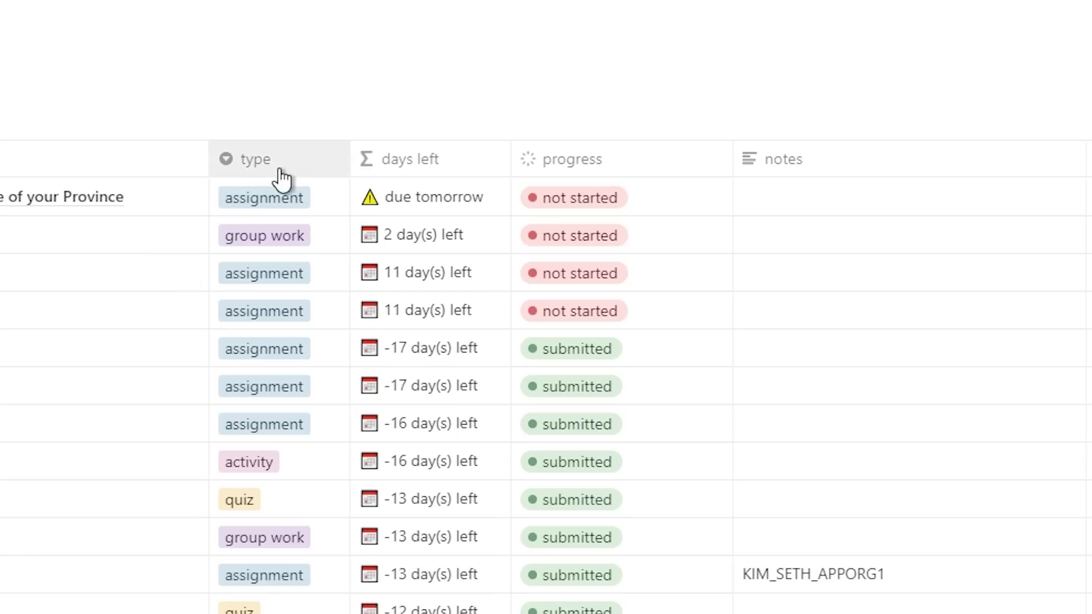
{"action": "left_click", "coordinate": [276, 193]}
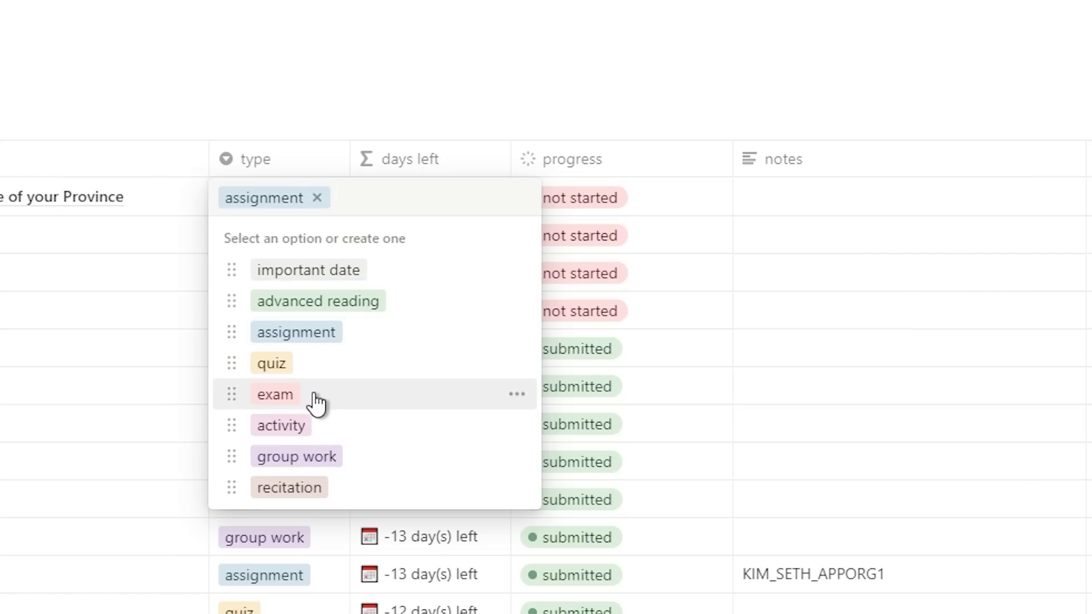
{"action": "key", "text": "Escape"}
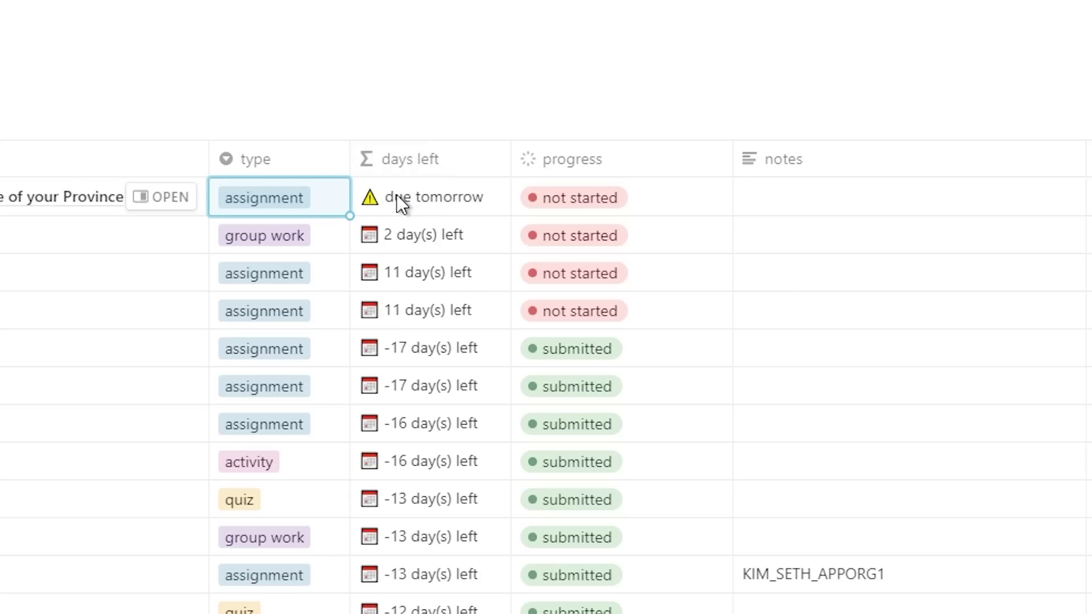
Step: Examine the formula behind the days left column, including its due today and due tomorrow conditions, leaving it unedited
{"action": "left_click", "coordinate": [418, 204]}
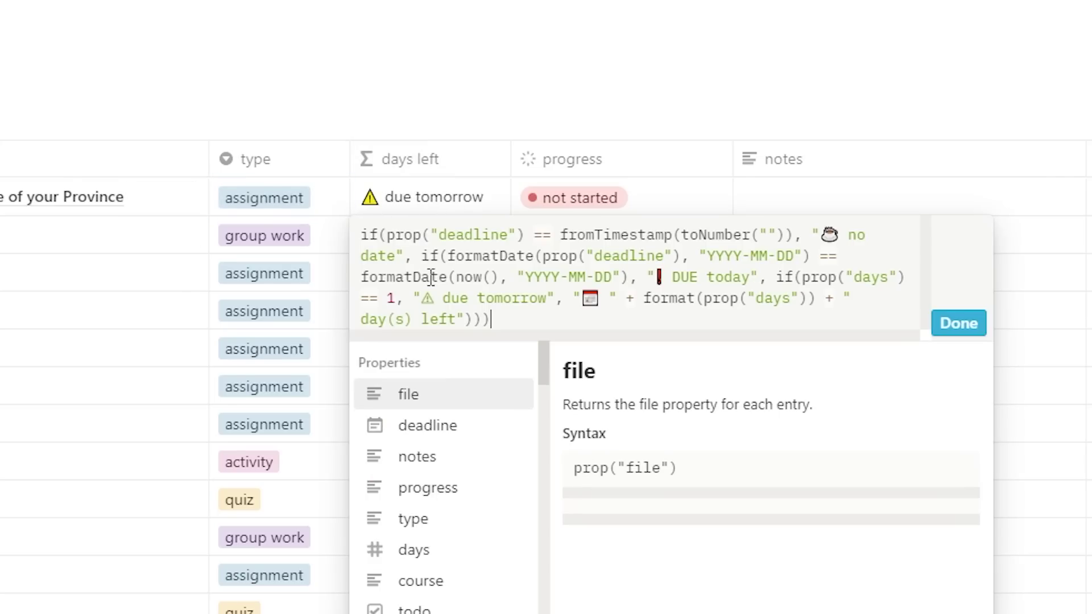
{"action": "key", "text": "ctrl+a"}
{"action": "key", "text": "Escape"}
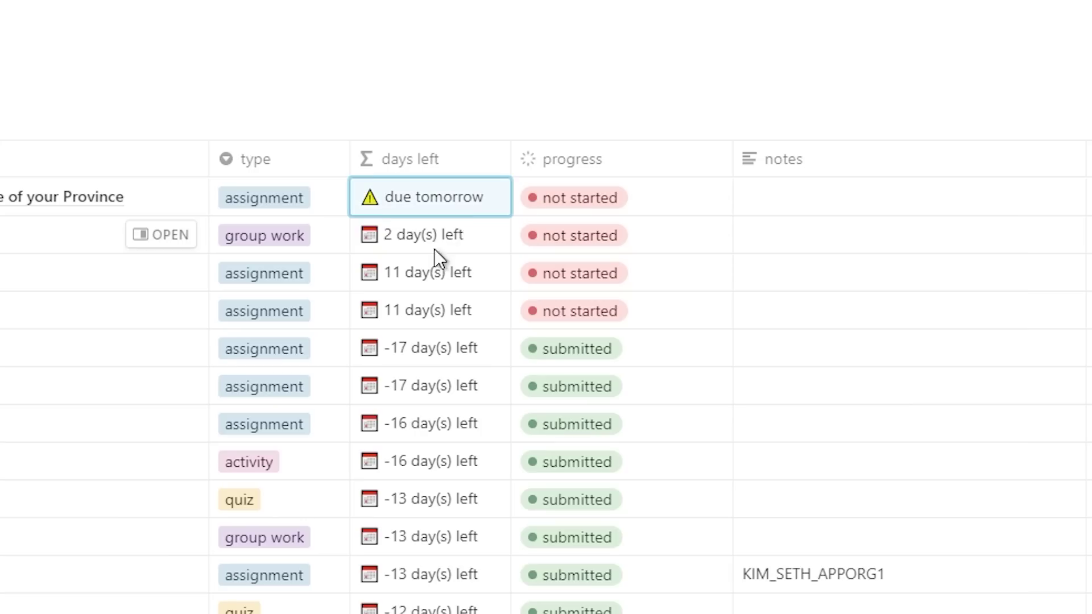
{"action": "left_click", "coordinate": [430, 250]}
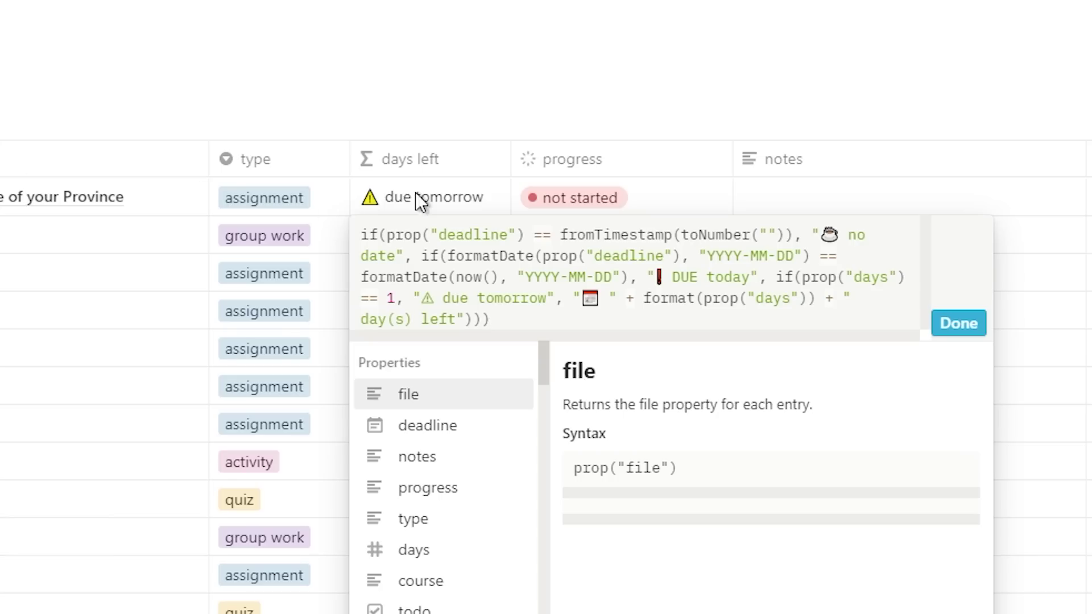
{"action": "key", "text": "Escape"}
{"action": "left_click", "coordinate": [402, 207]}
{"action": "key", "text": "Escape"}
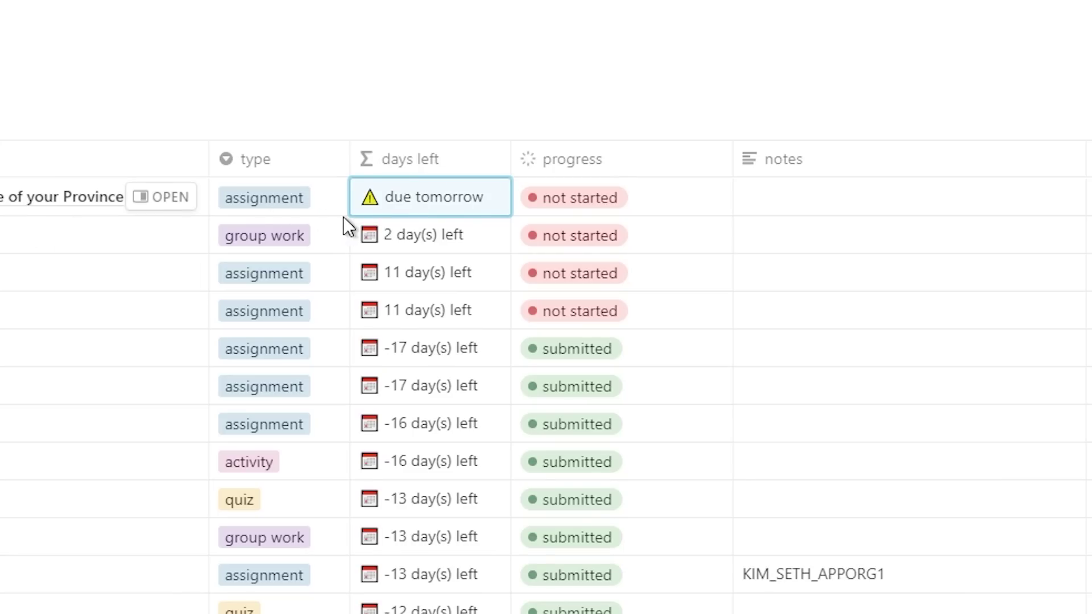
{"action": "key", "text": "Escape"}
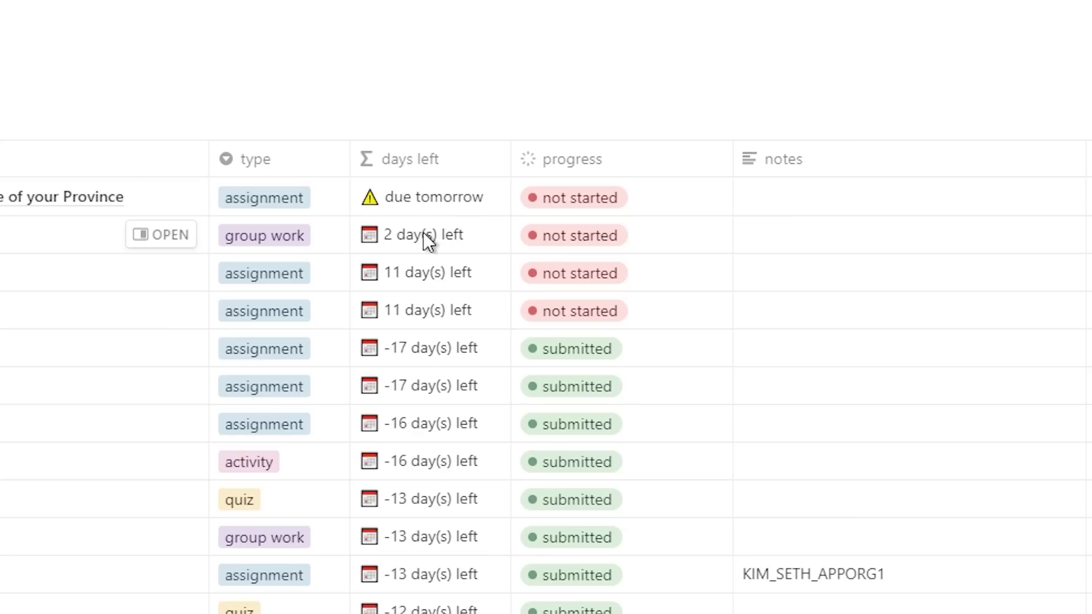
Step: Review the progress options for RPHIST1 Task 3, set it to submitted, and locate its row in the list
{"action": "left_click", "coordinate": [579, 197]}
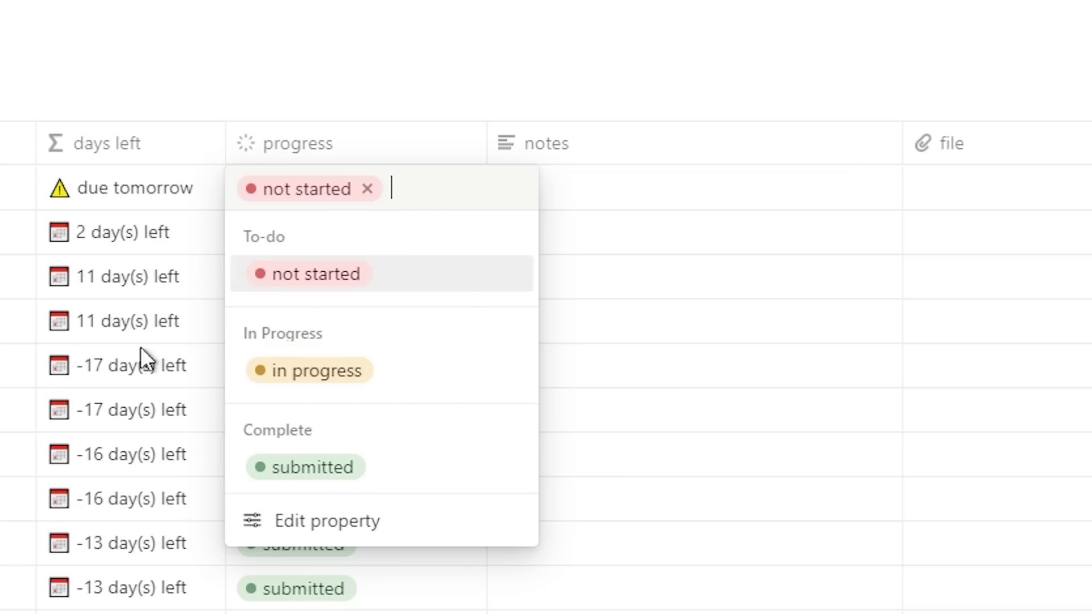
{"action": "key", "text": "Escape"}
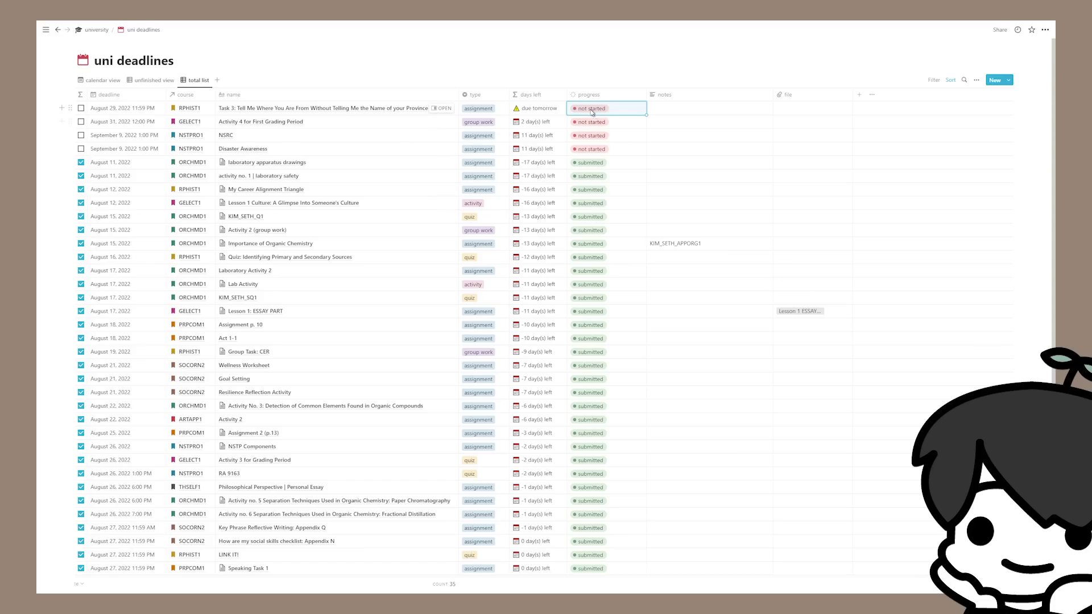
{"action": "key", "text": "Return"}
{"action": "left_click", "coordinate": [593, 193]}
{"action": "scroll", "coordinate": [553, 481], "scroll_direction": "down", "scroll_amount": 3}
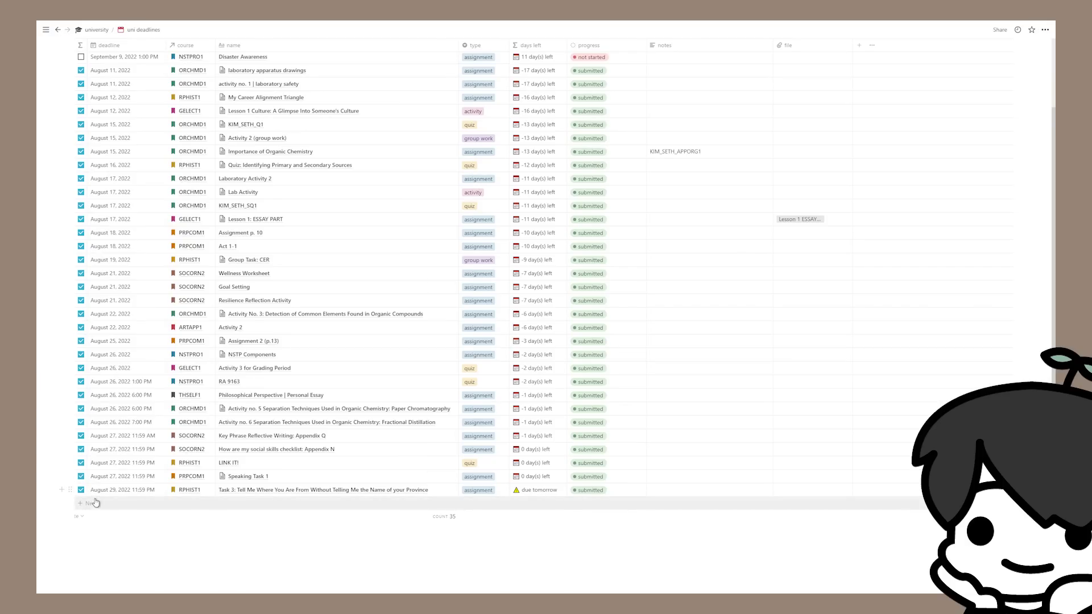
Step: Set RPHIST1 Task 3 back to not started to reverse the second submitted status
{"action": "left_click", "coordinate": [590, 490]}
{"action": "left_click", "coordinate": [591, 400]}
{"action": "scroll", "coordinate": [601, 166], "scroll_direction": "up", "scroll_amount": 2}
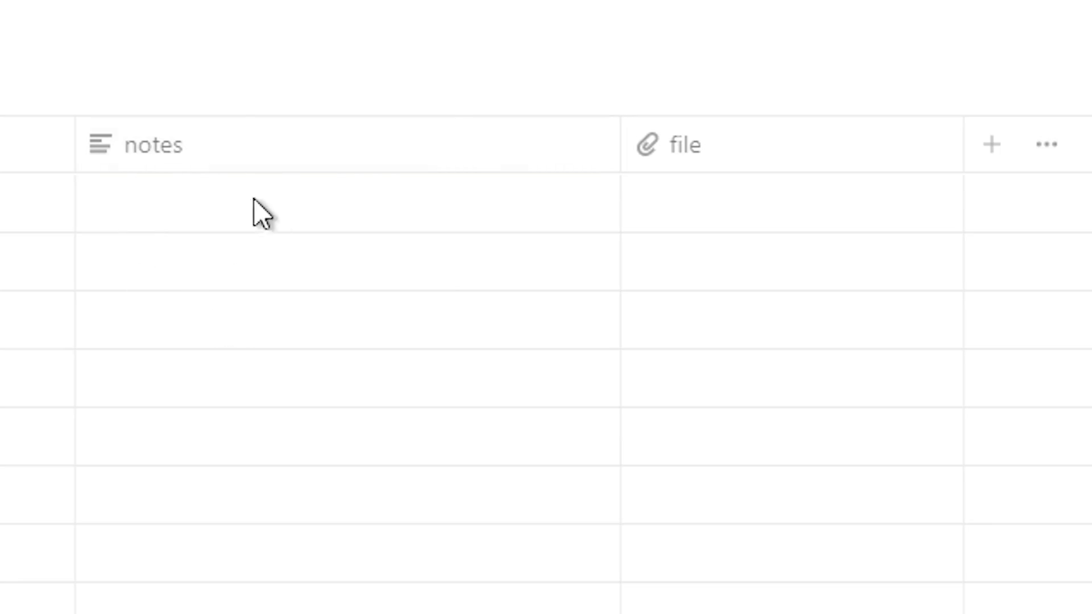
Step: Add the note "this is very important" to the RPHIST1 Task 3 assignment
{"action": "left_click", "coordinate": [98, 206]}
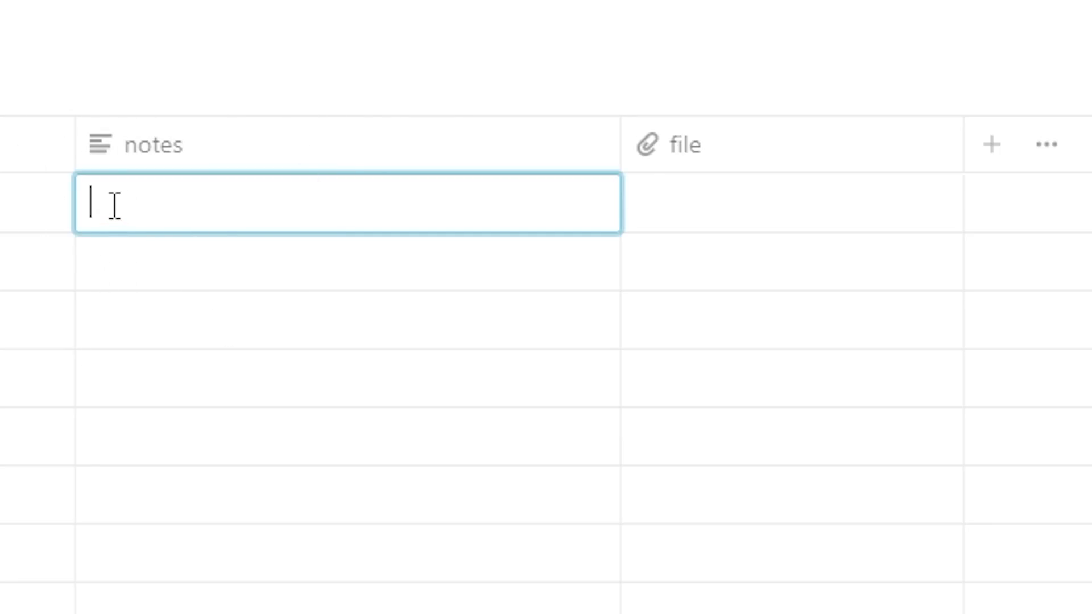
{"action": "type", "text": "this is ver"}
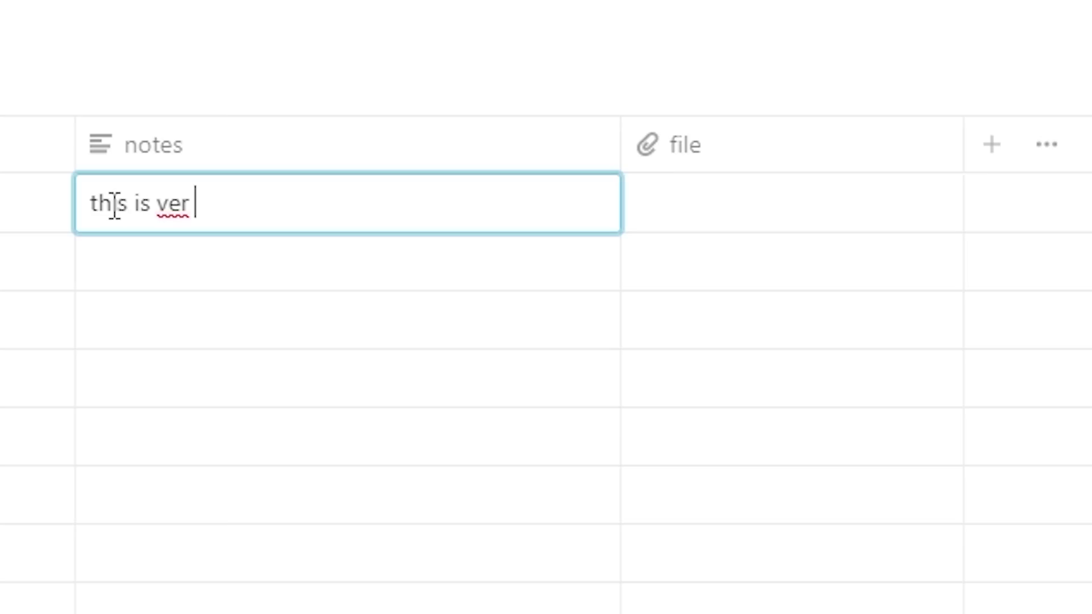
{"action": "type", "text": "y importan"}
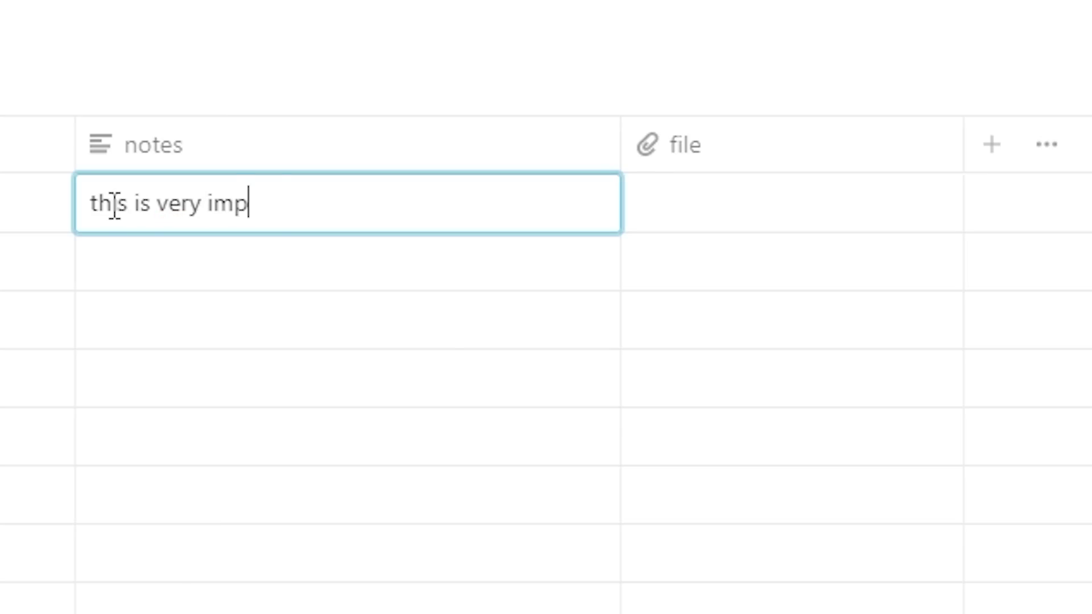
{"action": "type", "text": "t"}
{"action": "left_click", "coordinate": [361, 332]}
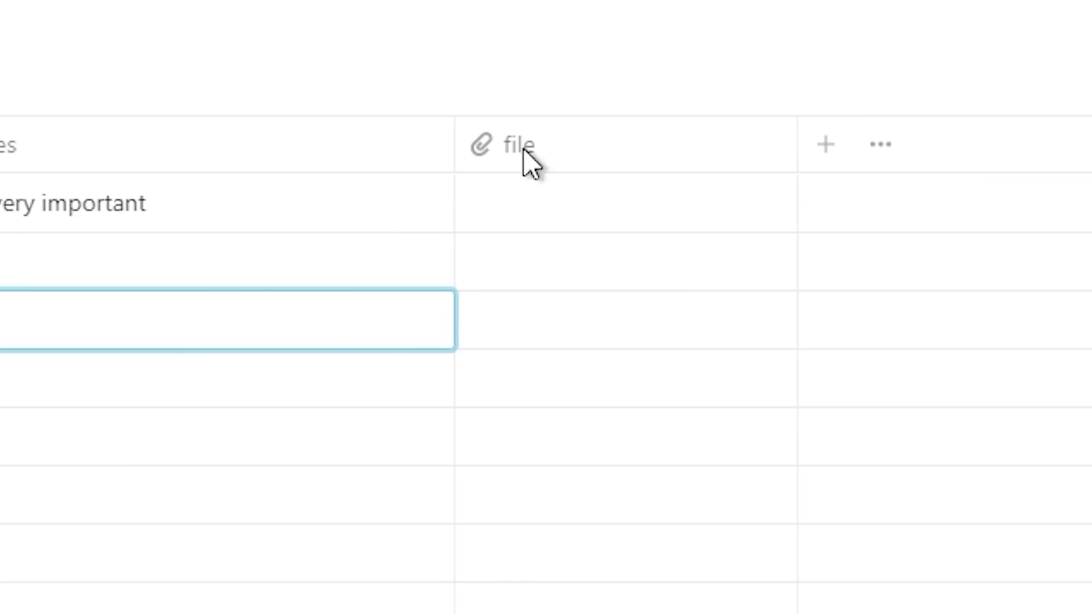
Step: View the file attachment options for the first two deadlines without uploading anything, and look over the whole total list
{"action": "left_click", "coordinate": [513, 202]}
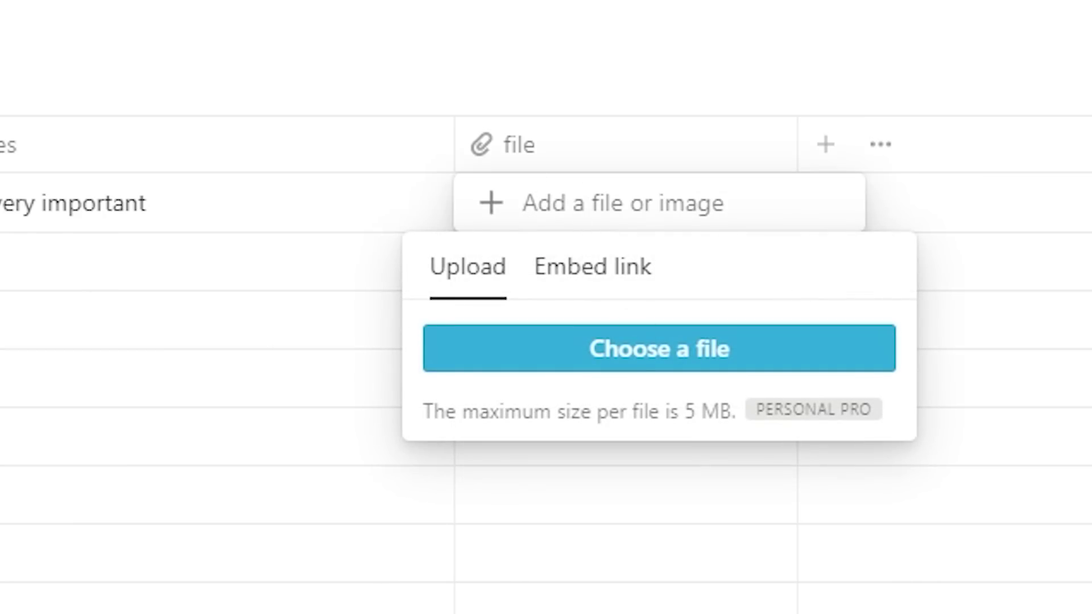
{"action": "key", "text": "Escape"}
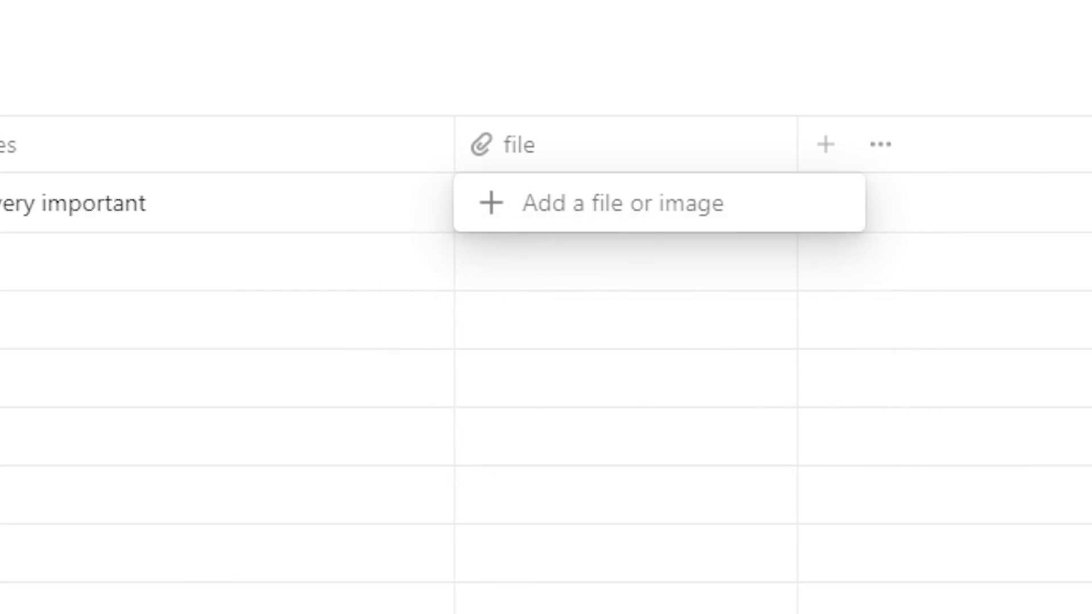
{"action": "key", "text": "Escape"}
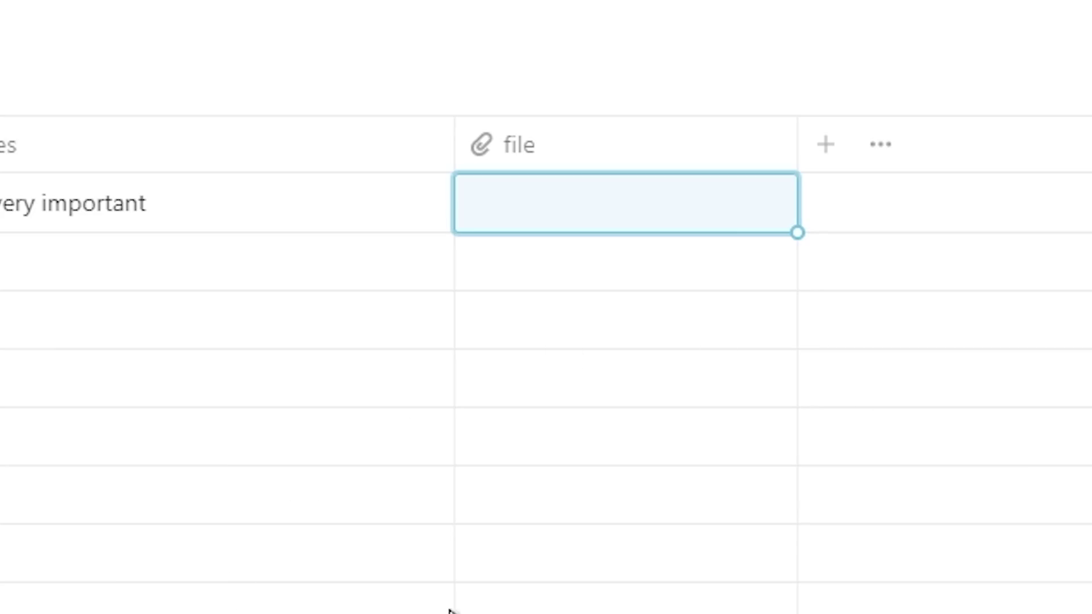
{"action": "left_click", "coordinate": [573, 250]}
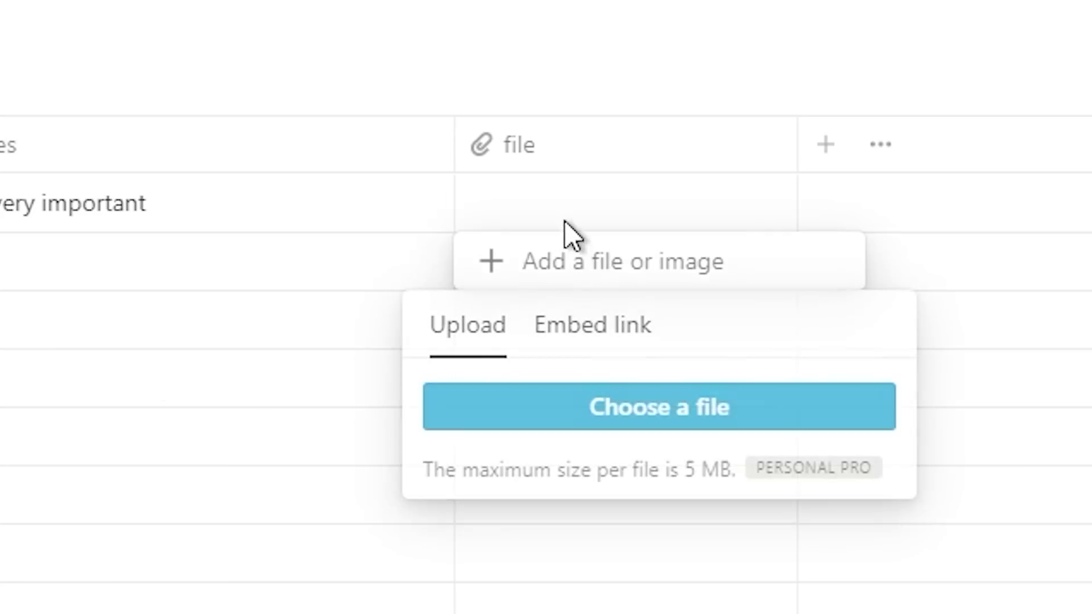
{"action": "key", "text": "Escape"}
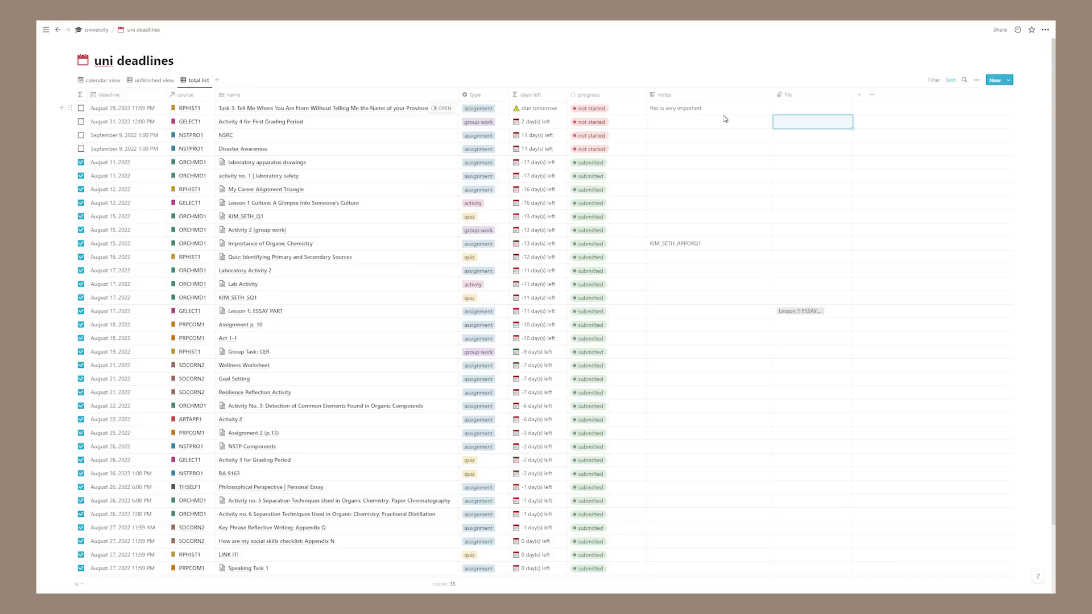
{"action": "scroll", "coordinate": [274, 244], "scroll_direction": "down", "scroll_amount": 3}
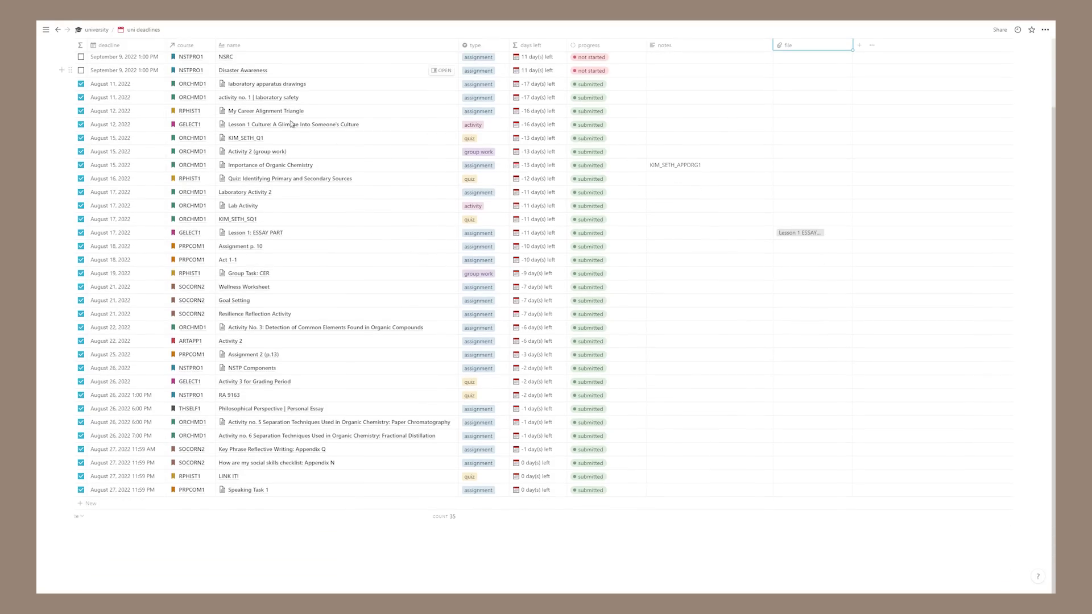
{"action": "scroll", "coordinate": [274, 393], "scroll_direction": "up", "scroll_amount": 3}
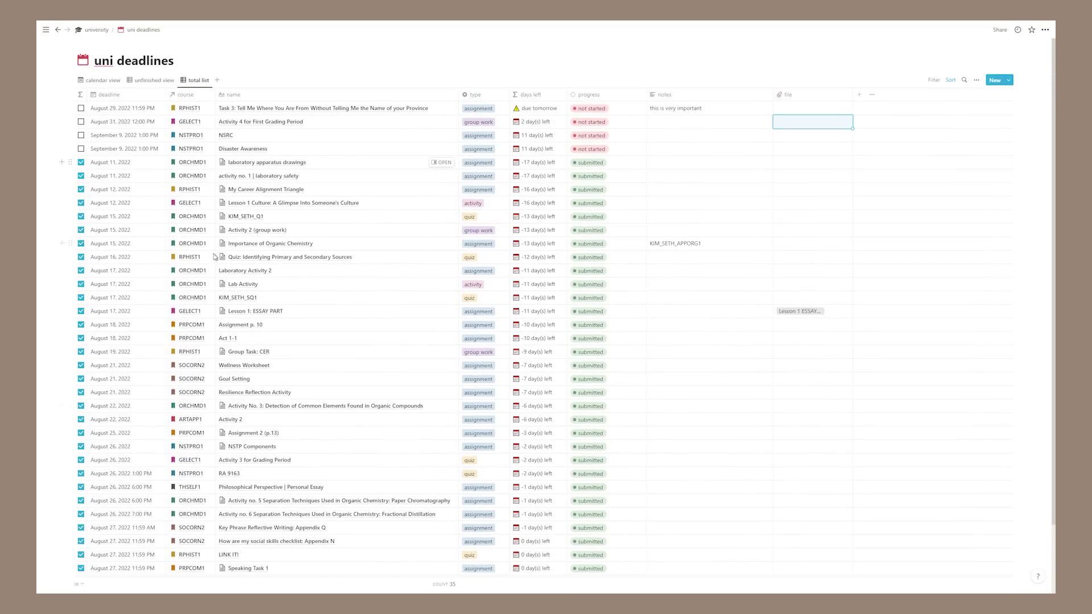
Step: Look through the August and early September 2022 deadlines in the calendar view of uni deadlines
{"action": "left_click", "coordinate": [93, 81]}
{"action": "scroll", "coordinate": [410, 314], "scroll_direction": "down", "scroll_amount": 3}
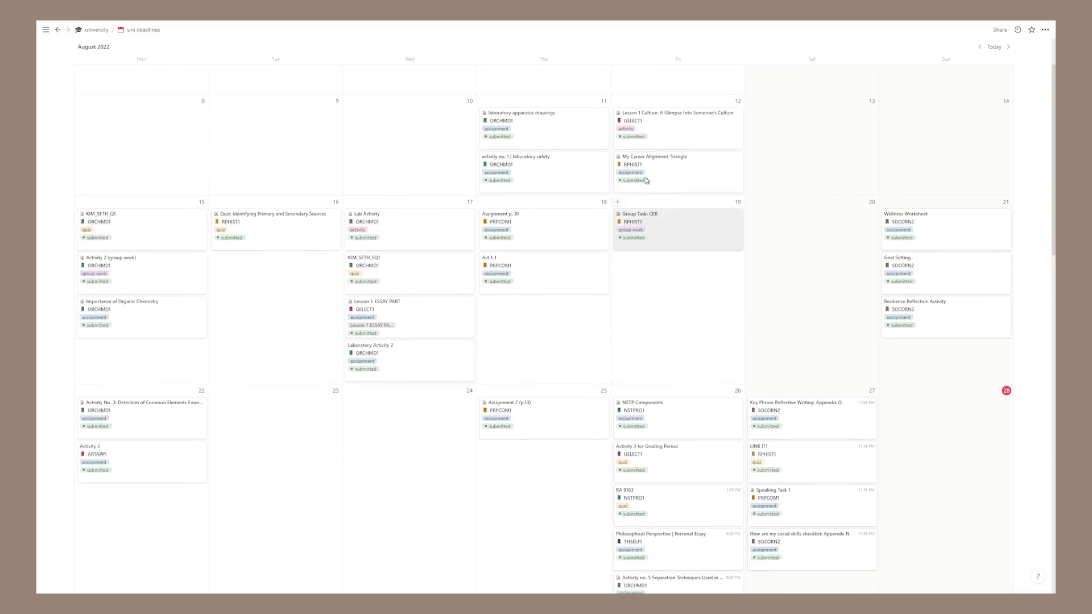
{"action": "scroll", "coordinate": [433, 481], "scroll_direction": "down", "scroll_amount": 4}
{"action": "scroll", "coordinate": [963, 283], "scroll_direction": "up", "scroll_amount": 3}
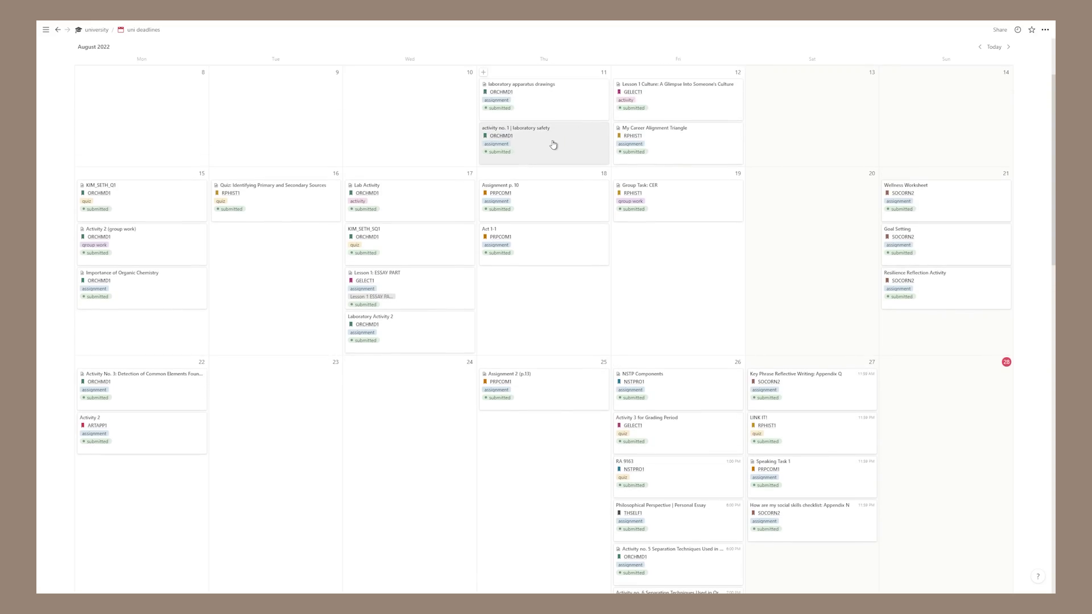
{"action": "scroll", "coordinate": [590, 269], "scroll_direction": "down", "scroll_amount": 4}
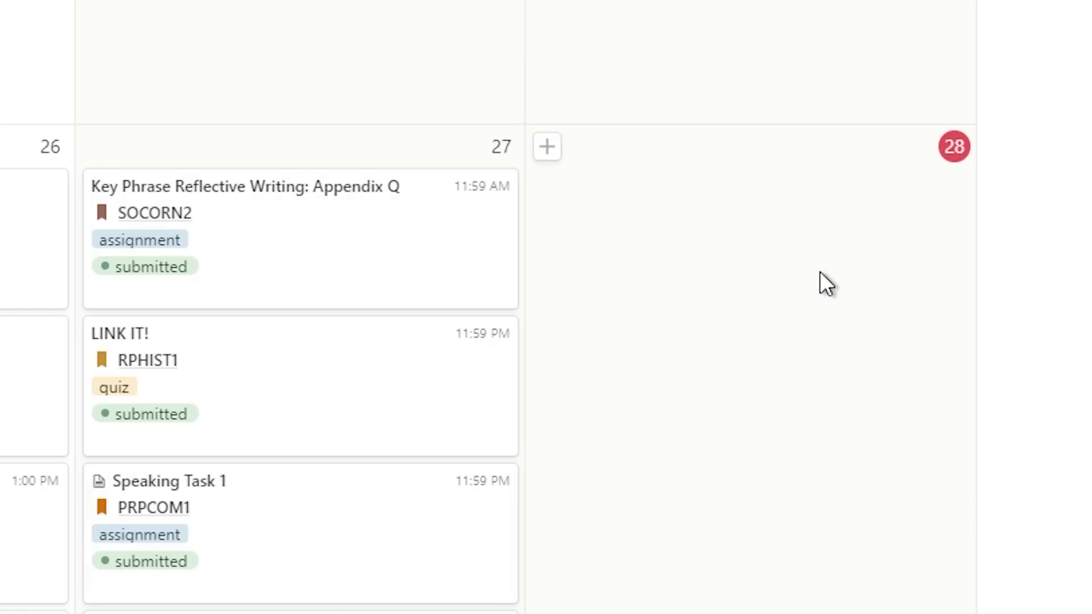
{"action": "scroll", "coordinate": [808, 269], "scroll_direction": "down", "scroll_amount": 2}
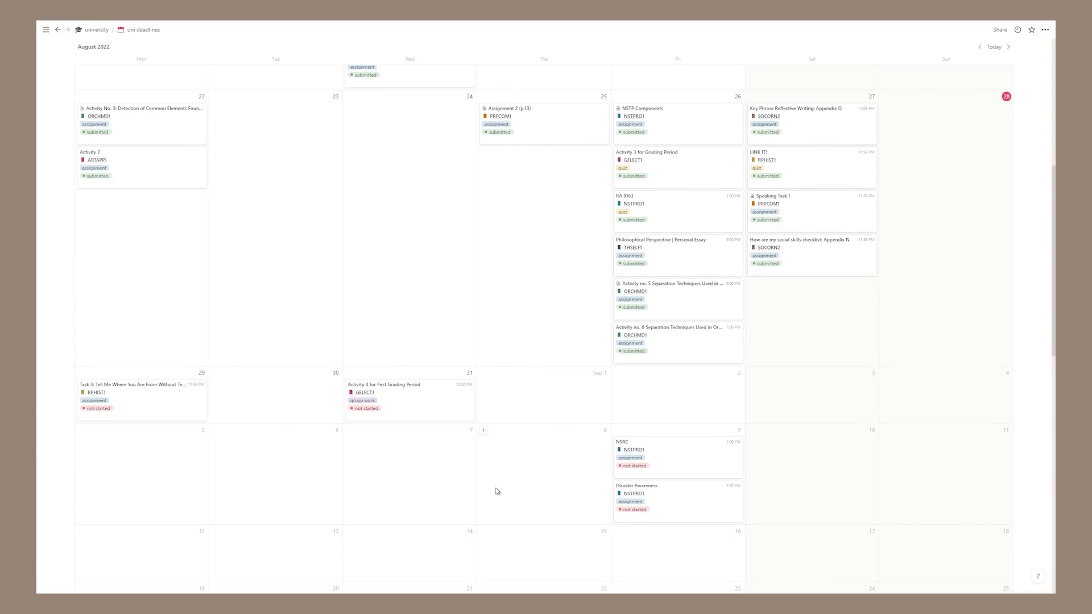
{"action": "scroll", "coordinate": [498, 492], "scroll_direction": "up", "scroll_amount": 7}
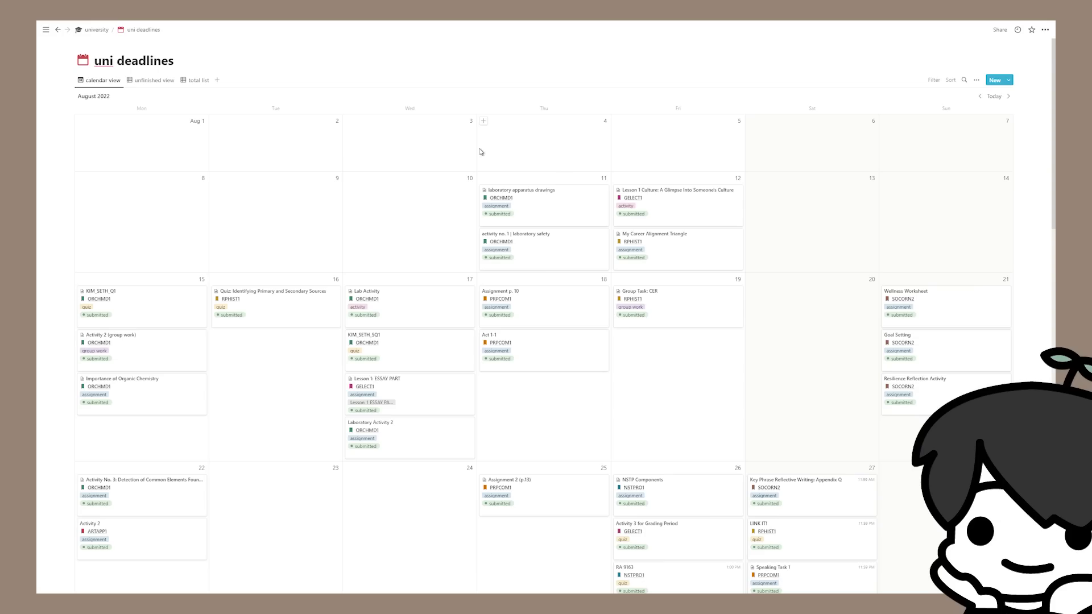
Step: Check the unfinished view of uni deadlines, and return to the university page
{"action": "left_click", "coordinate": [152, 79]}
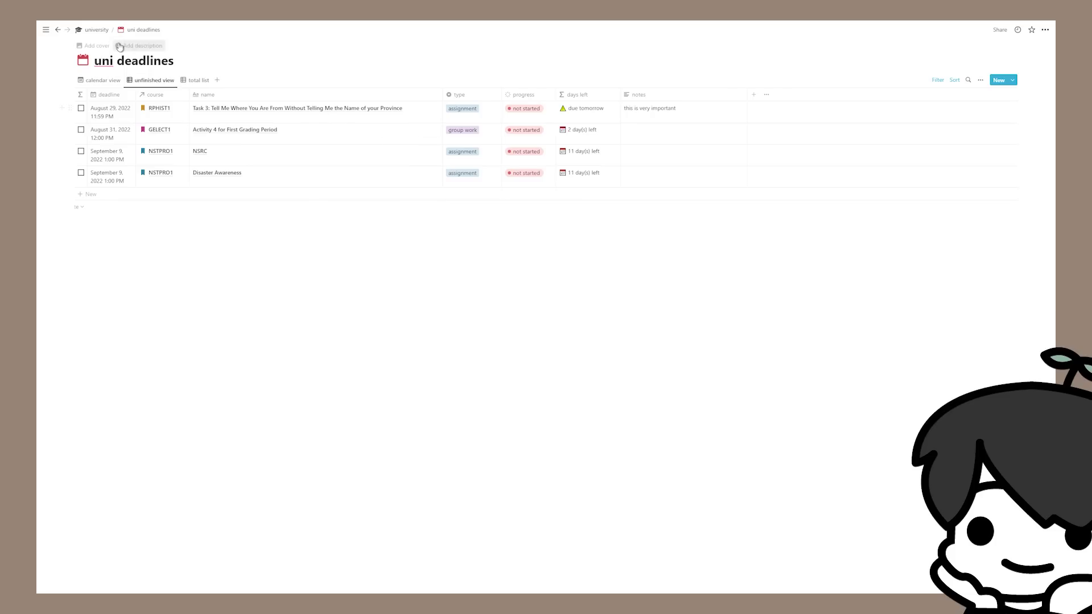
{"action": "left_click", "coordinate": [94, 29]}
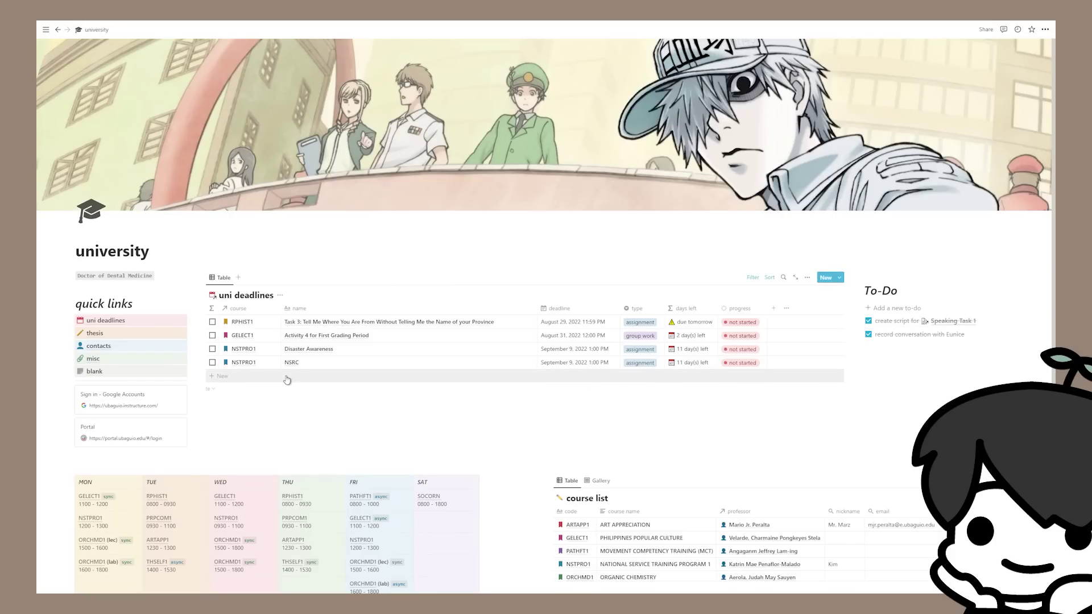
Step: View the thesis page and the contacts page through the quick links of the university page
{"action": "left_click", "coordinate": [135, 334]}
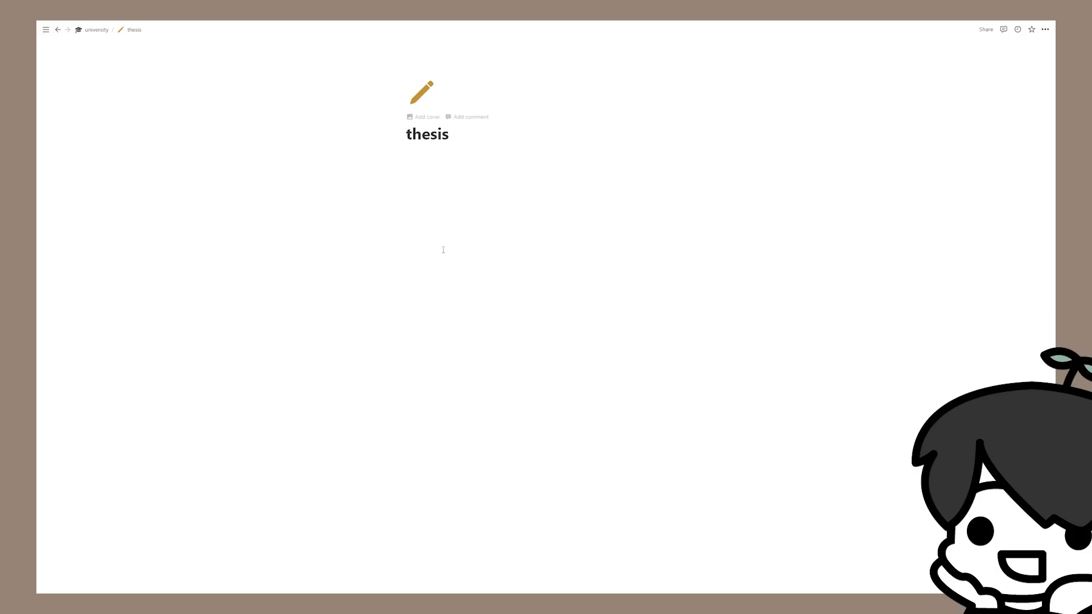
{"action": "left_click", "coordinate": [447, 161]}
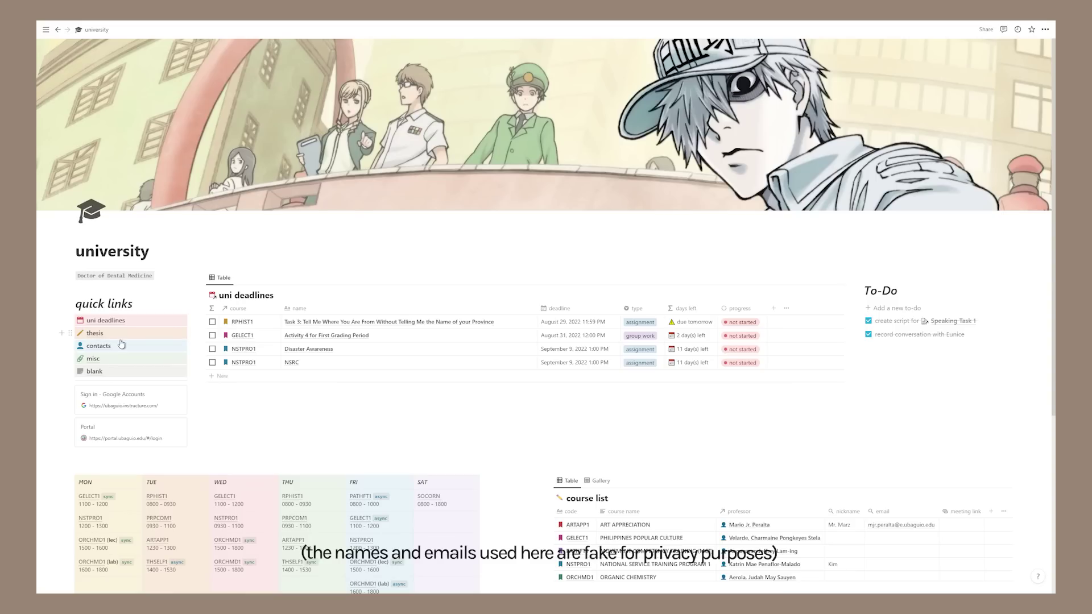
{"action": "left_click", "coordinate": [116, 348]}
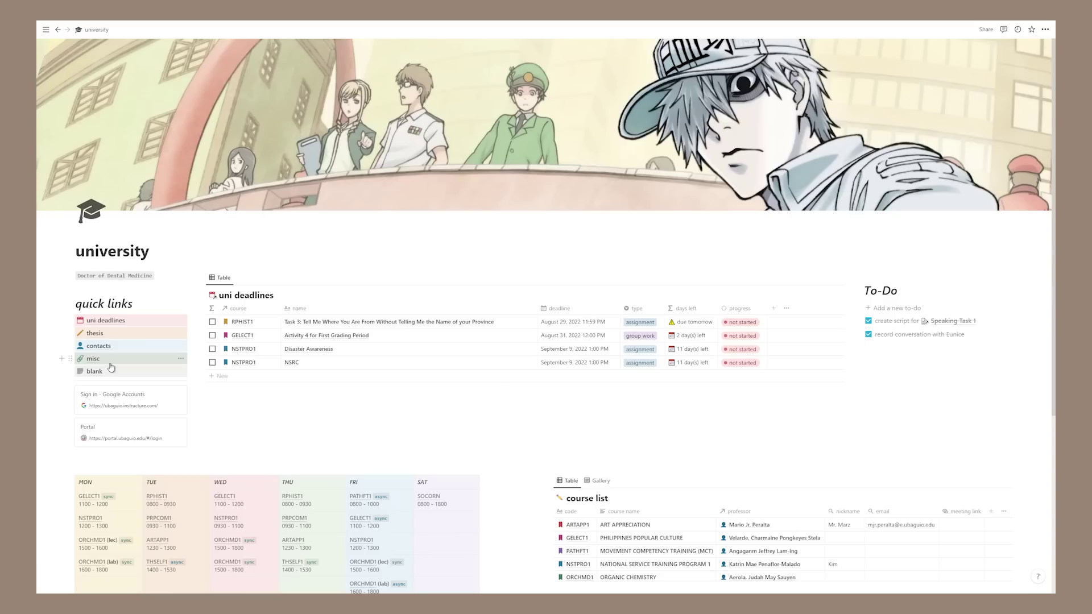
Step: Open the misc page from the quick links and highlight its health protocols list for reading
{"action": "left_click", "coordinate": [110, 360]}
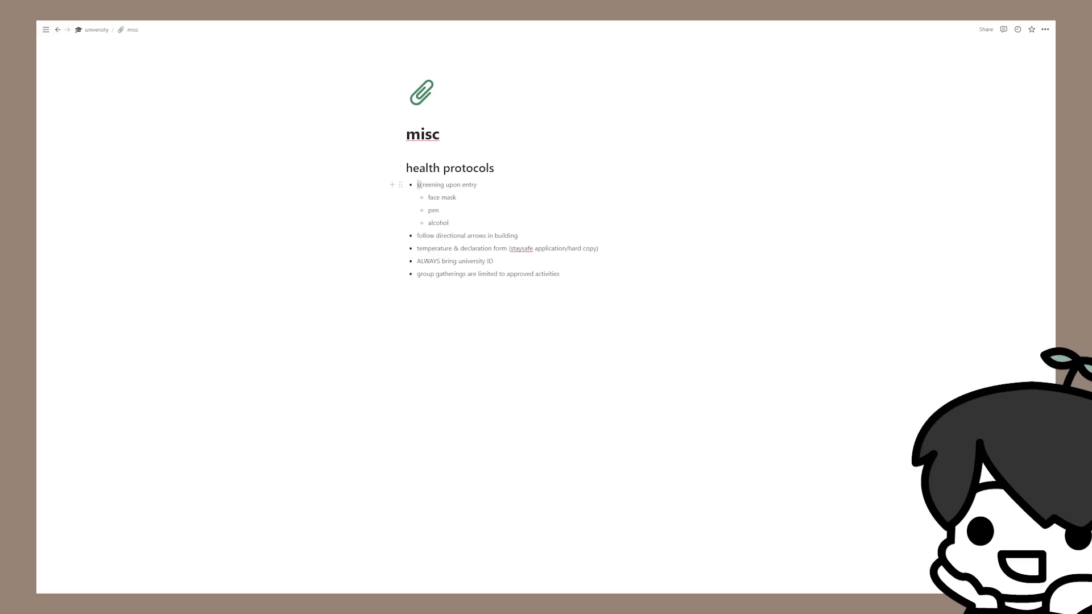
{"action": "left_click_drag", "start_coordinate": [419, 185], "coordinate": [586, 271]}
{"action": "left_click", "coordinate": [586, 271]}
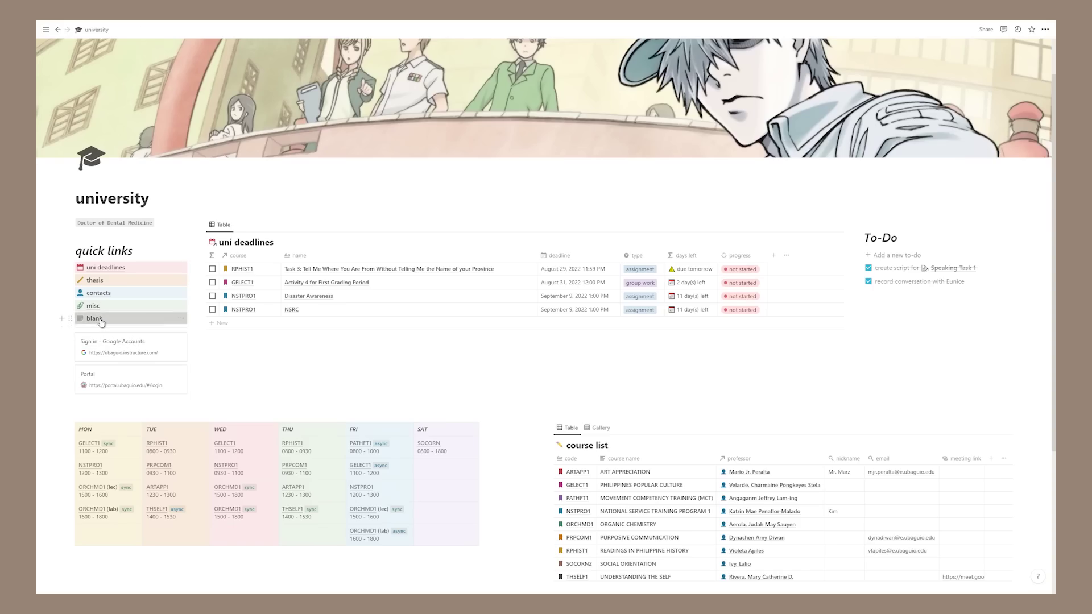
Step: Open the blank page from the quick links and insert a block equation in it
{"action": "left_click", "coordinate": [96, 320]}
{"action": "left_click", "coordinate": [140, 186]}
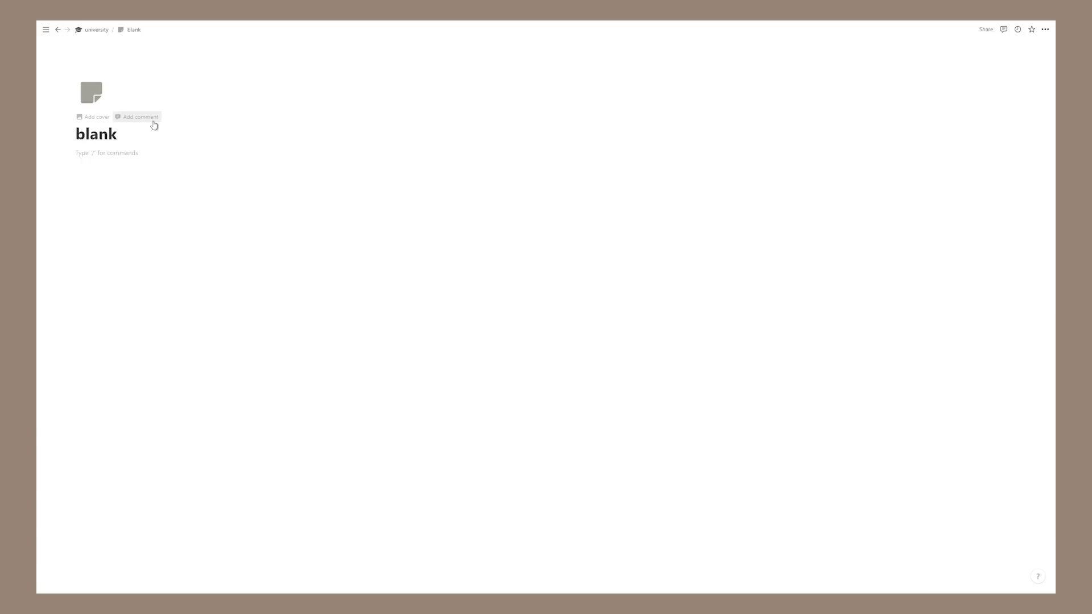
{"action": "type", "text": "/"}
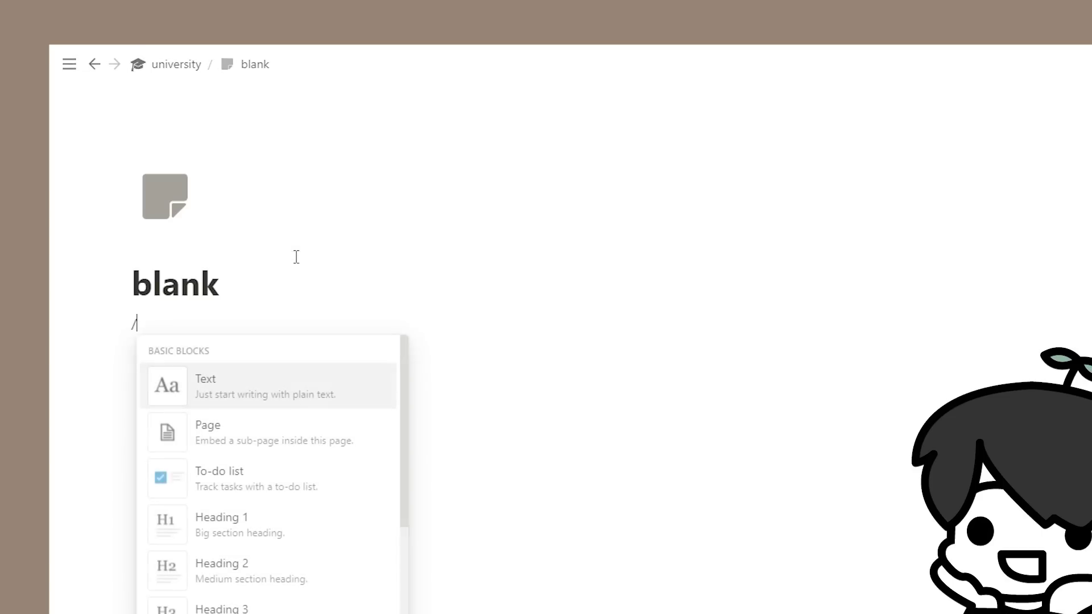
{"action": "type", "text": "block eq"}
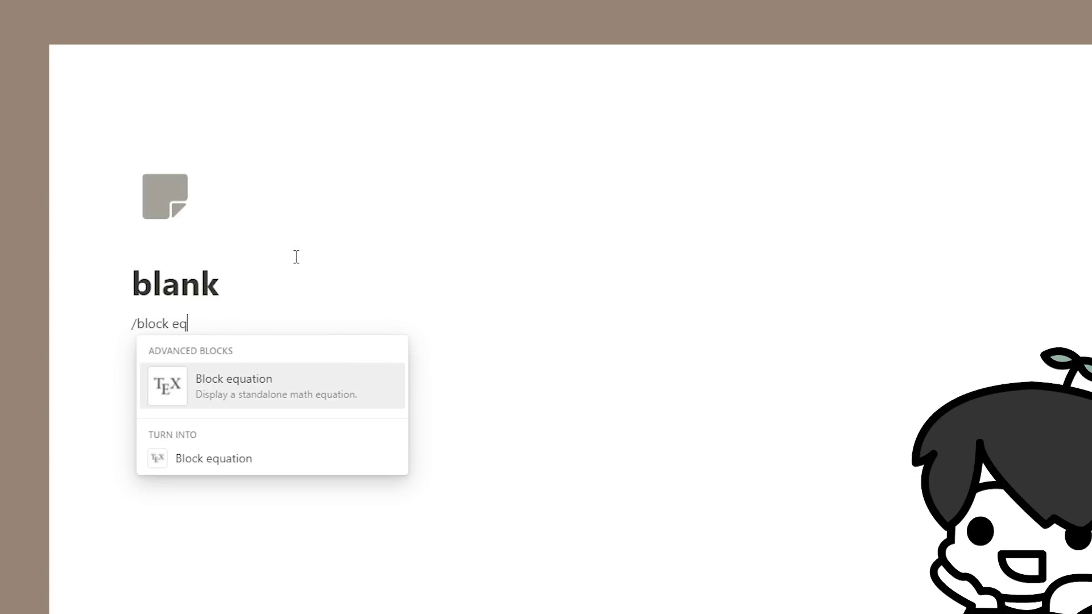
{"action": "key", "text": "Return"}
{"action": "key", "text": "Escape"}
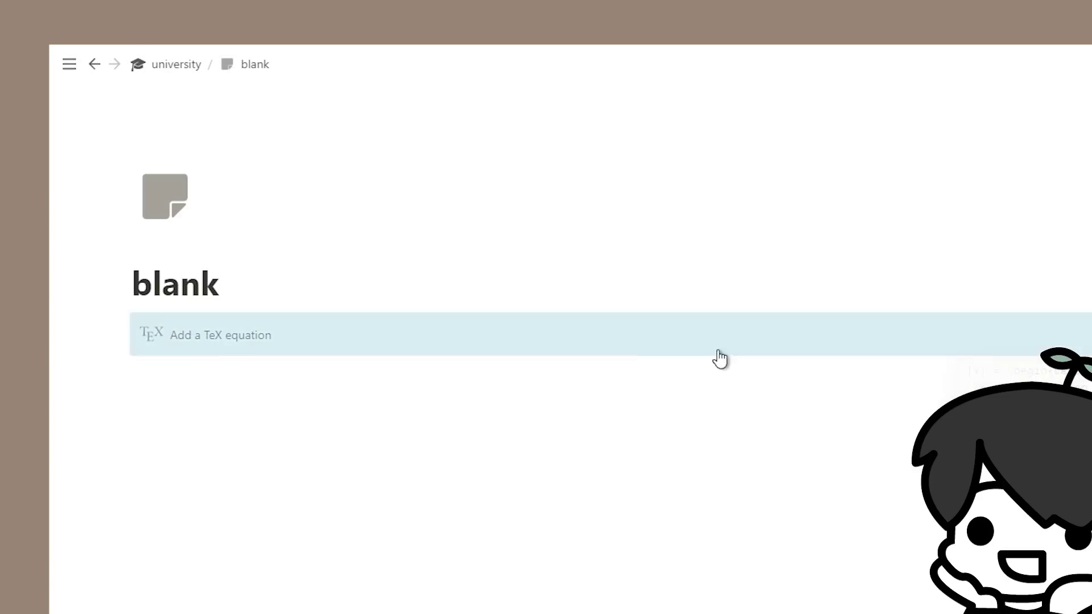
Step: Enter a^2+b^2=c as the TeX content of the empty equation block
{"action": "left_click", "coordinate": [317, 345]}
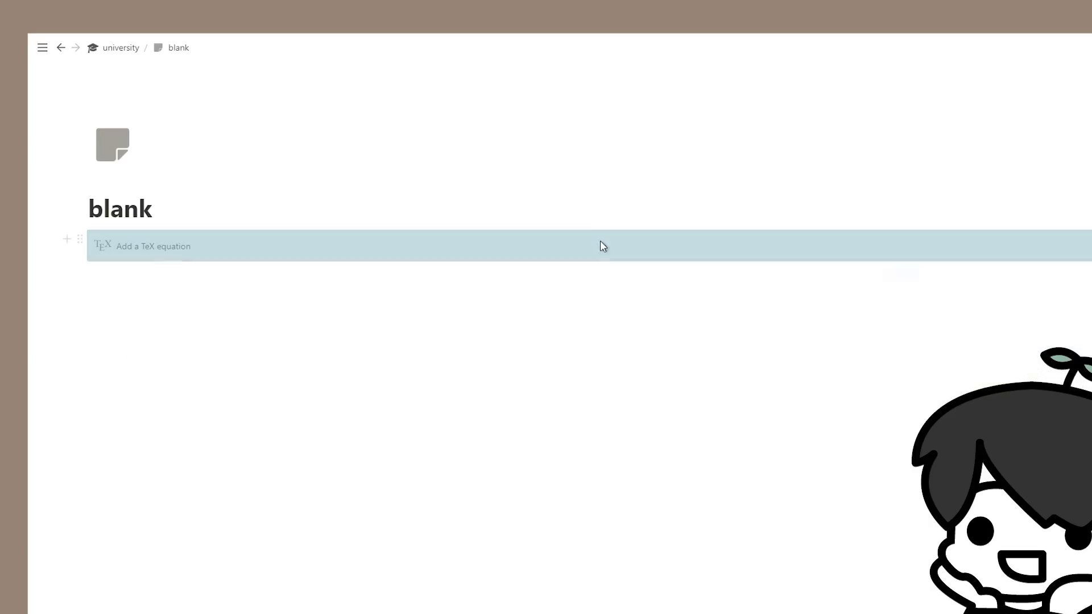
{"action": "left_click", "coordinate": [829, 332]}
{"action": "type", "text": "a^2+b^2=c"}
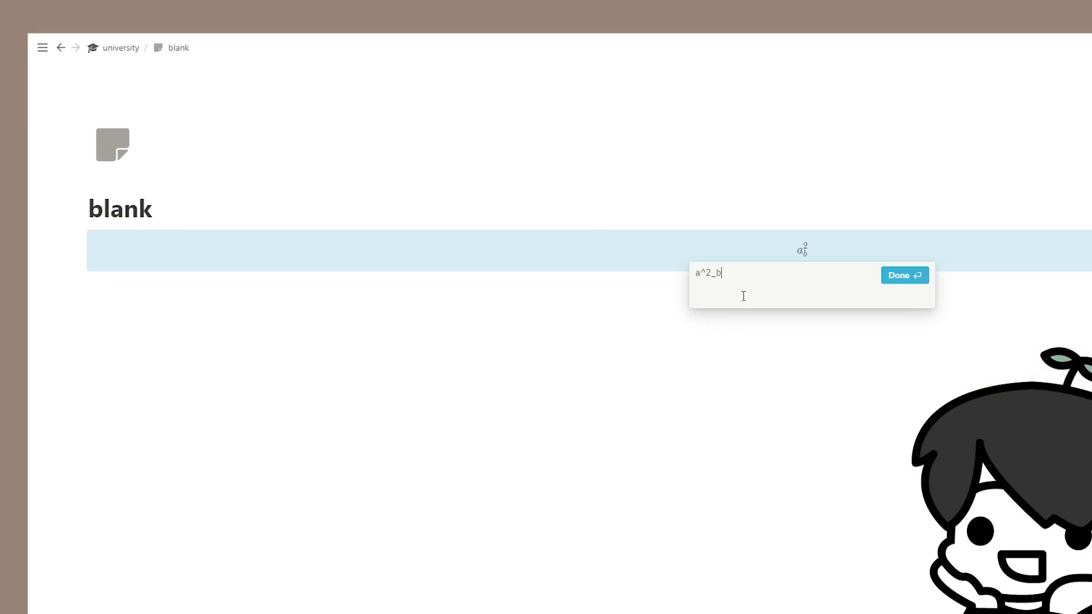
{"action": "key", "text": "Return"}
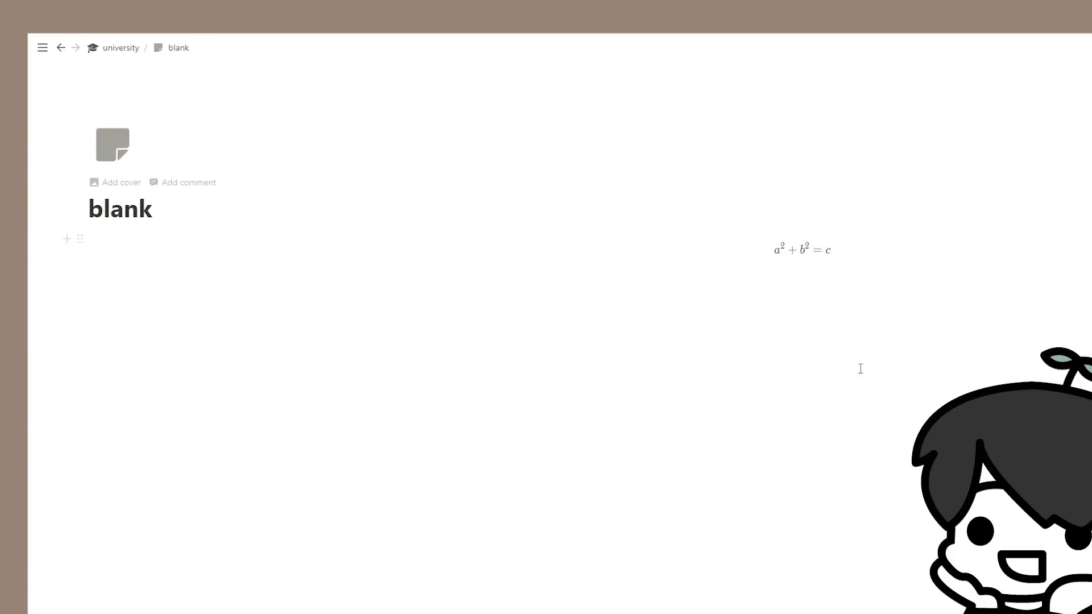
Step: Delete the equation from the blank page and go back to the university page
{"action": "left_click_drag", "start_coordinate": [679, 272], "coordinate": [638, 215]}
{"action": "key", "text": "BackSpace"}
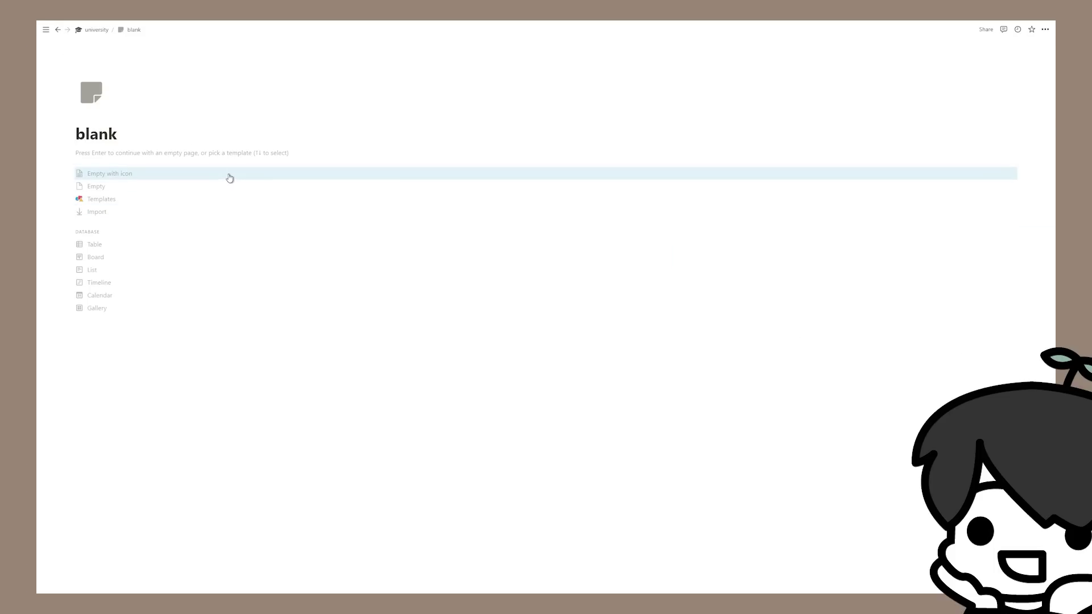
{"action": "left_click", "coordinate": [105, 30]}
{"action": "scroll", "coordinate": [178, 371], "scroll_direction": "down", "scroll_amount": 3}
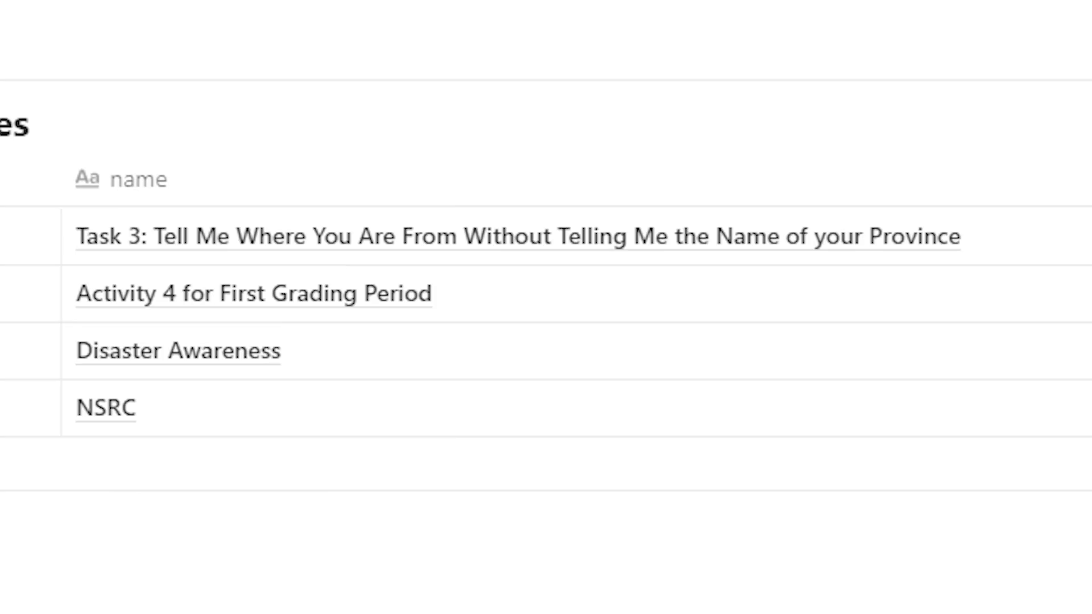
Step: Fill the empty to-do with "research for assignment" followed by a link to the page "Task 3: Tell Me Where You Are From Without Telling Me the Name of your Province"
{"action": "left_click", "coordinate": [91, 244]}
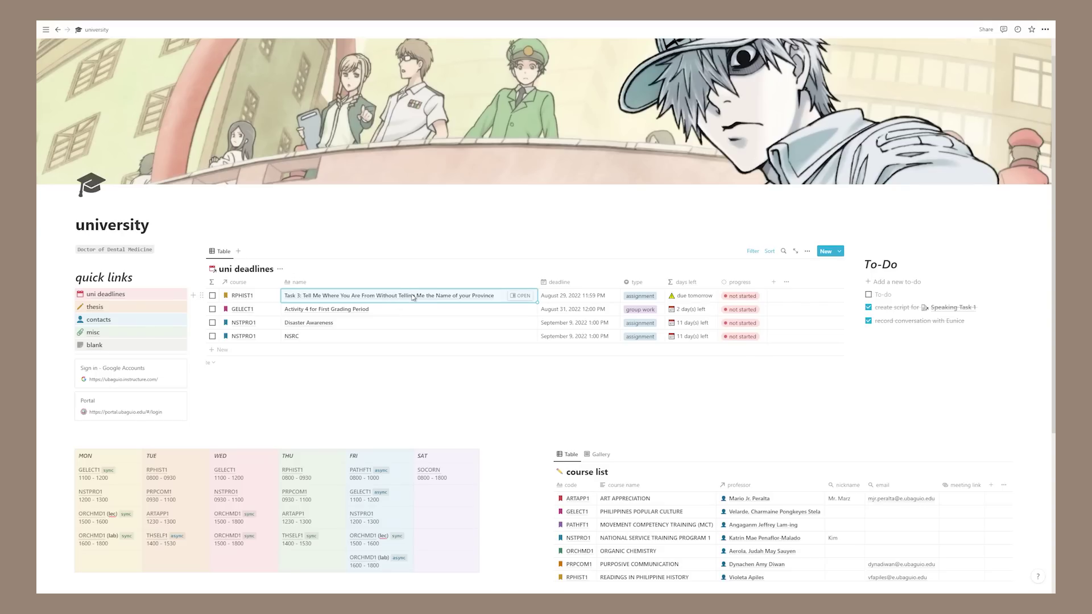
{"action": "key", "text": "Escape"}
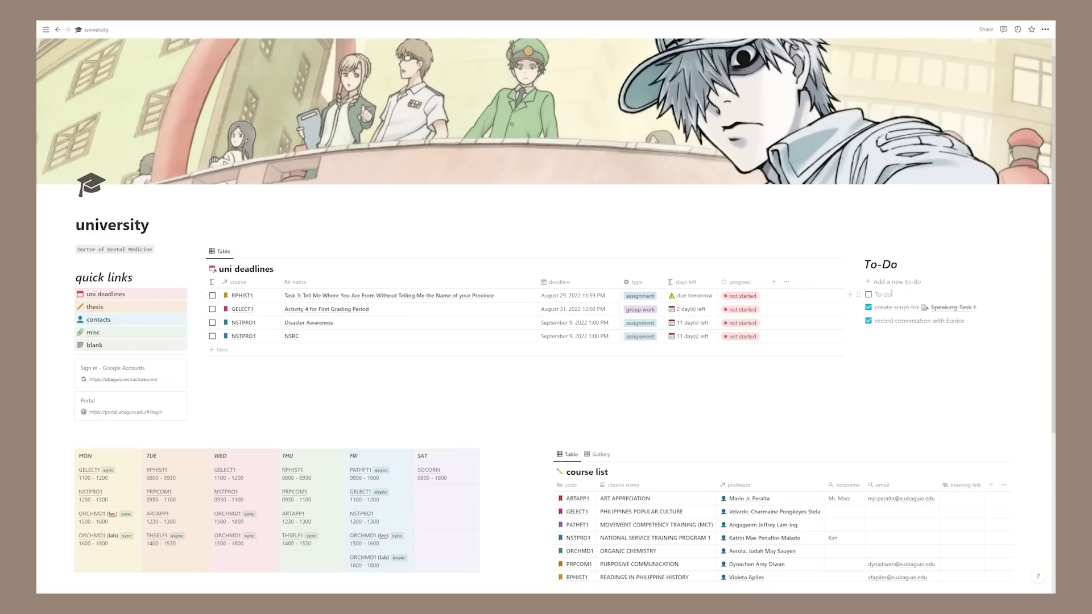
{"action": "left_click", "coordinate": [891, 294]}
{"action": "type", "text": "do"}
{"action": "key", "text": "BackSpace"}
{"action": "key", "text": "BackSpace"}
{"action": "type", "text": "rese"}
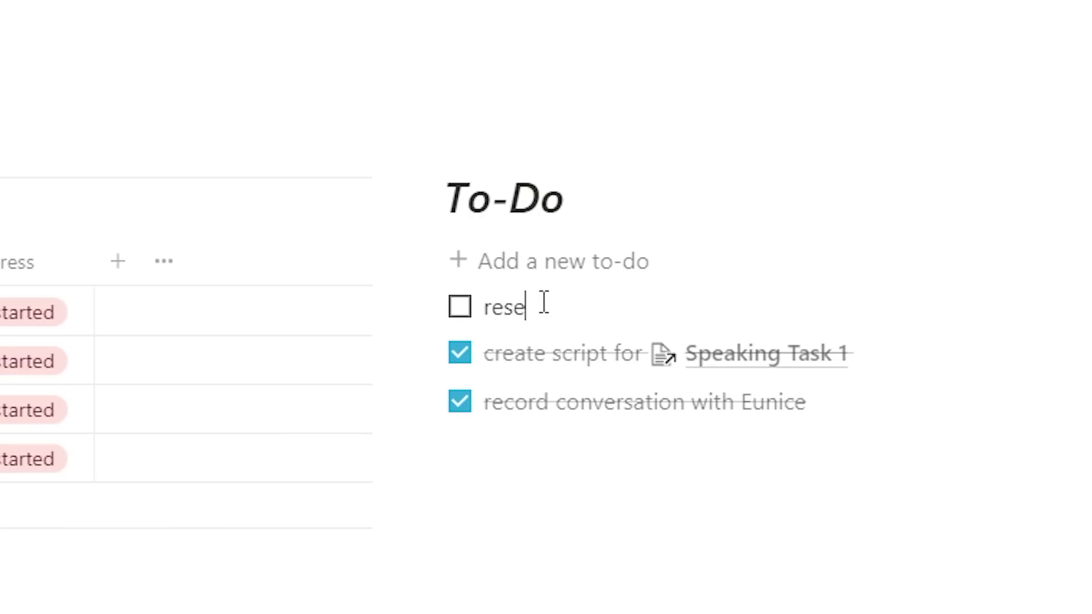
{"action": "type", "text": "arch for assigne"}
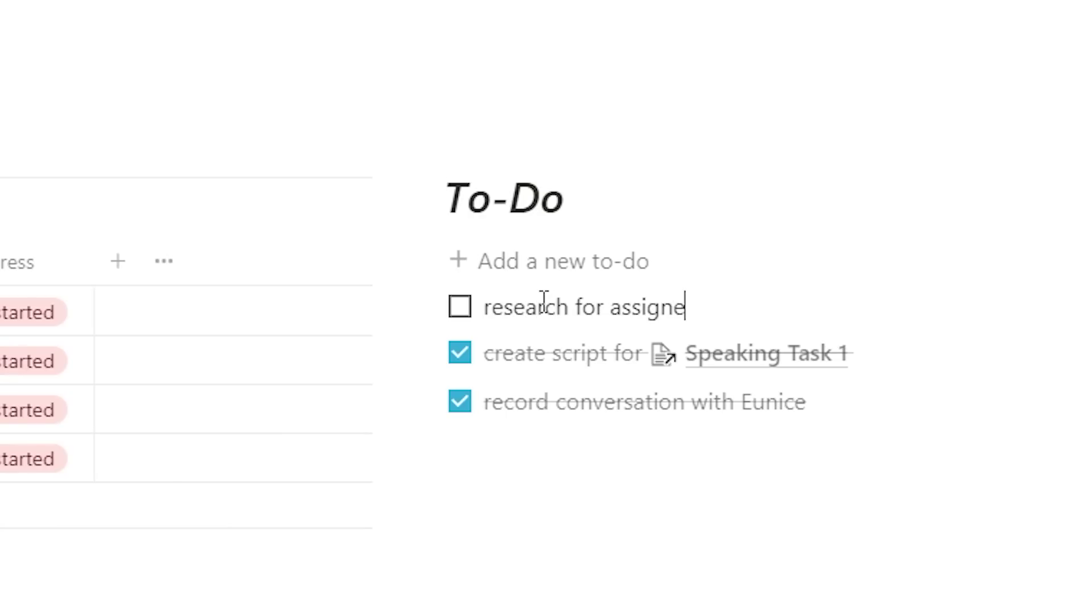
{"action": "key", "text": "BackSpace"}
{"action": "type", "text": "ment [["}
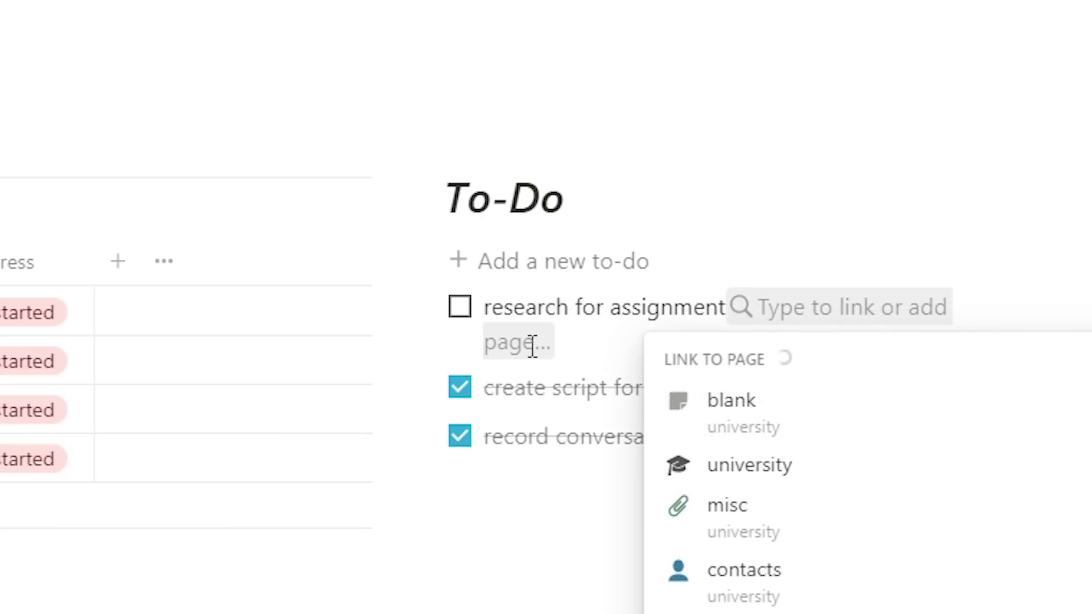
{"action": "type", "text": "task 3:"}
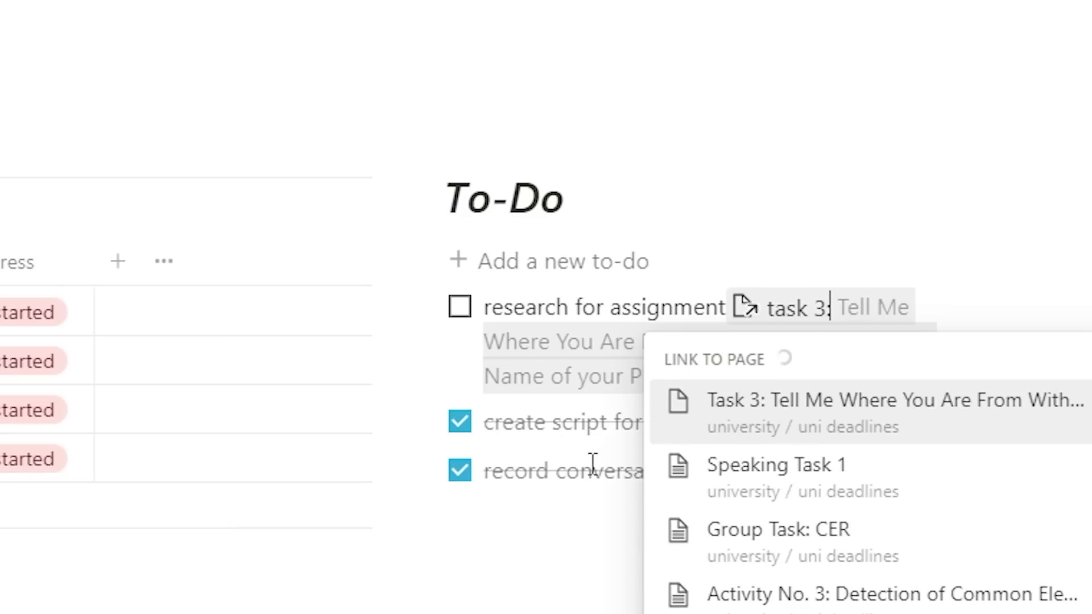
{"action": "left_click", "coordinate": [719, 407]}
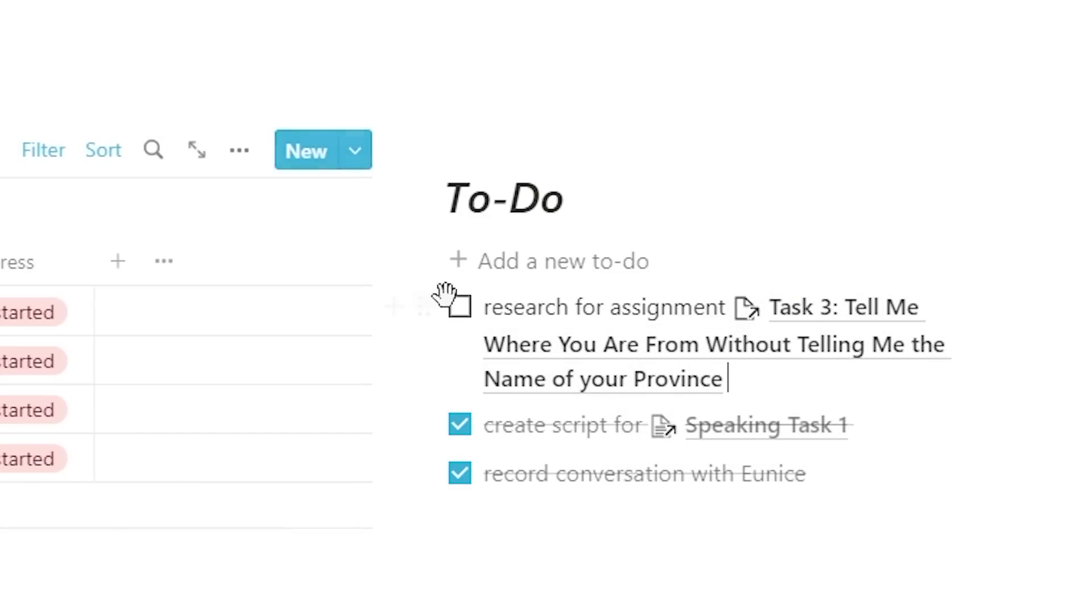
Step: Mark the research to-do as done, and then unmark it again
{"action": "left_click", "coordinate": [461, 313]}
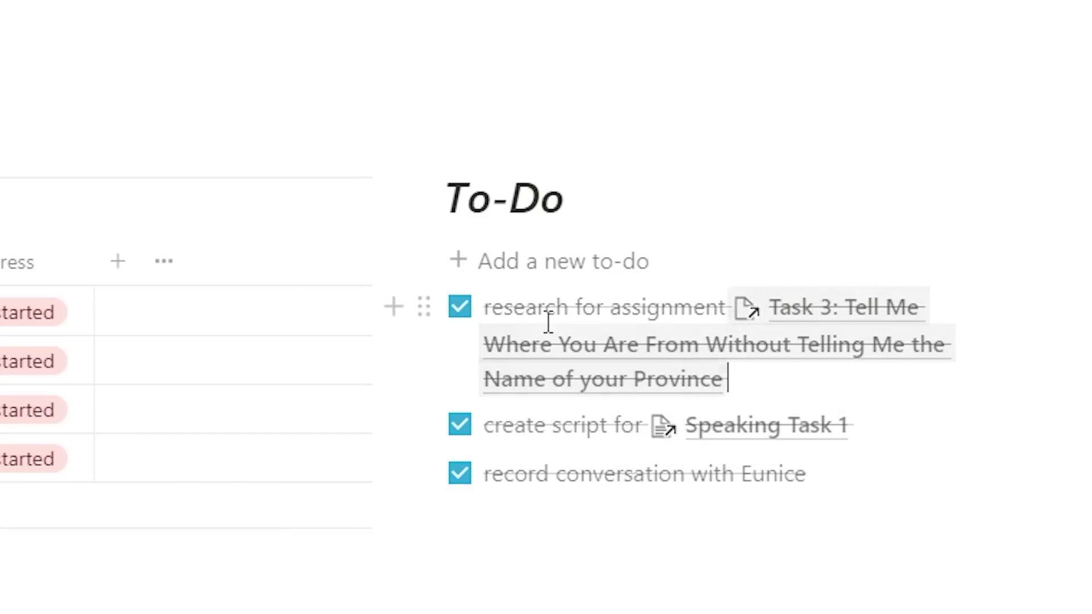
{"action": "left_click", "coordinate": [460, 308]}
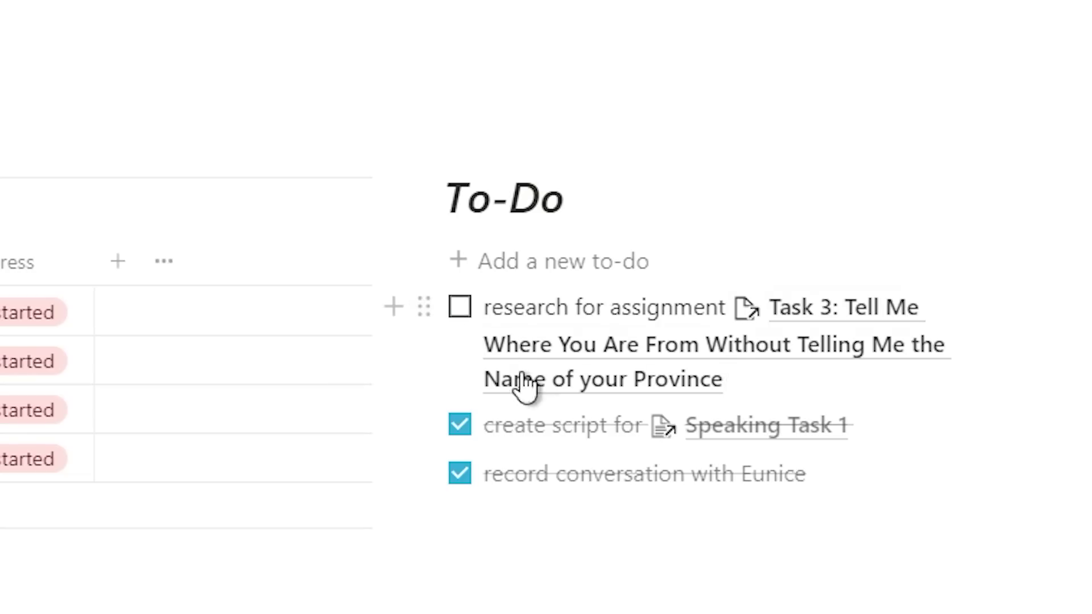
Step: Open the Task 3 page linked in the to-do, write random filler text in its body, and return to the university page
{"action": "left_click", "coordinate": [792, 312]}
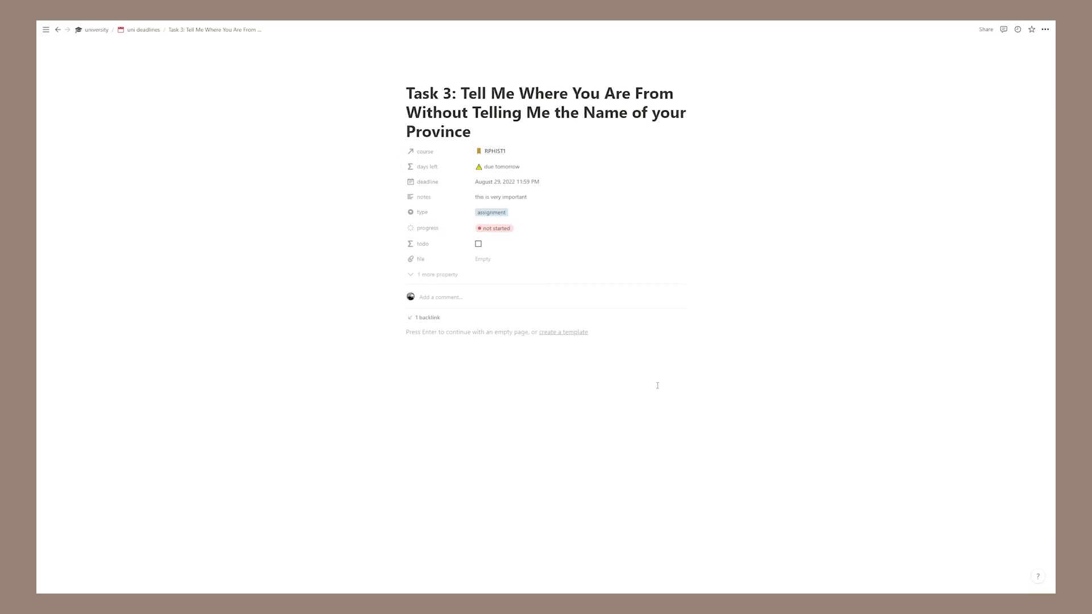
{"action": "left_click", "coordinate": [446, 321]}
{"action": "type", "text": "ghIASDHaiosduhoIAUSDHOiushdoiAUHSDOIauhsd"}
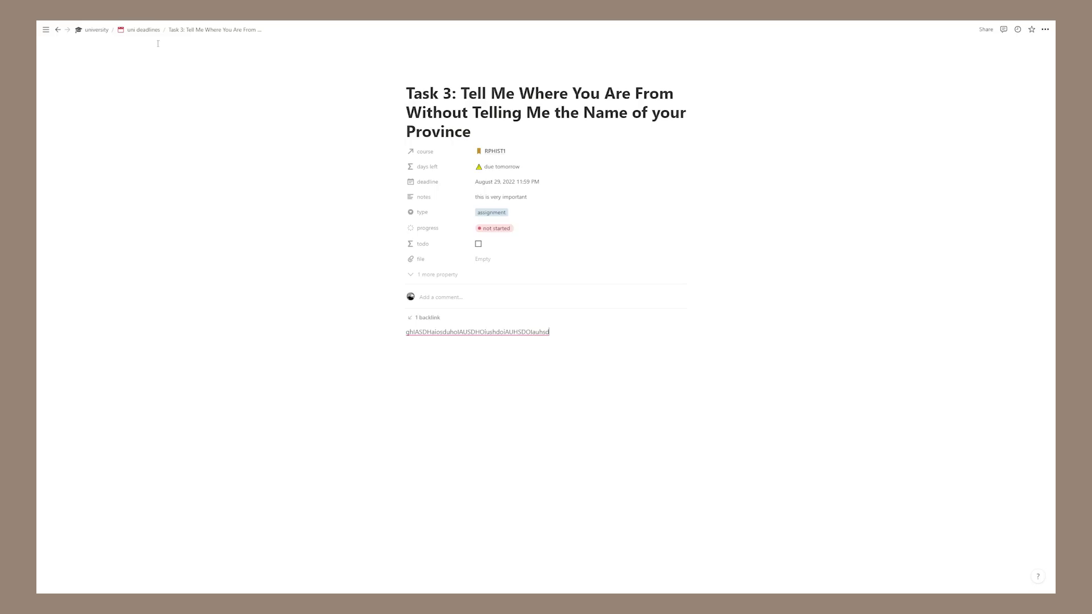
{"action": "left_click", "coordinate": [145, 30]}
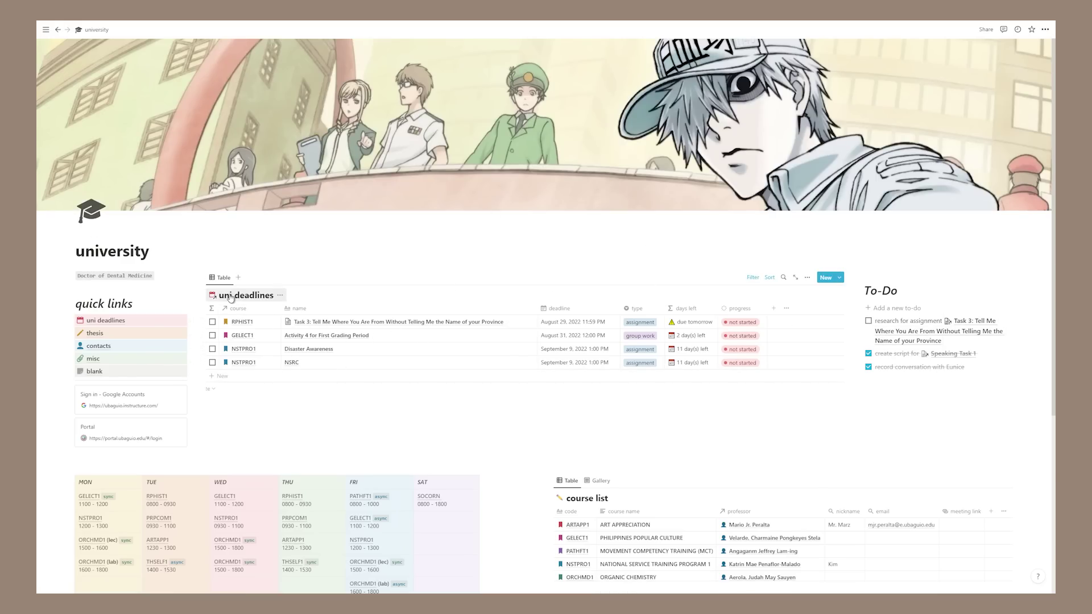
Step: Open Task 3 from the uni deadlines table and delete the filler text from its page body
{"action": "left_click", "coordinate": [326, 328]}
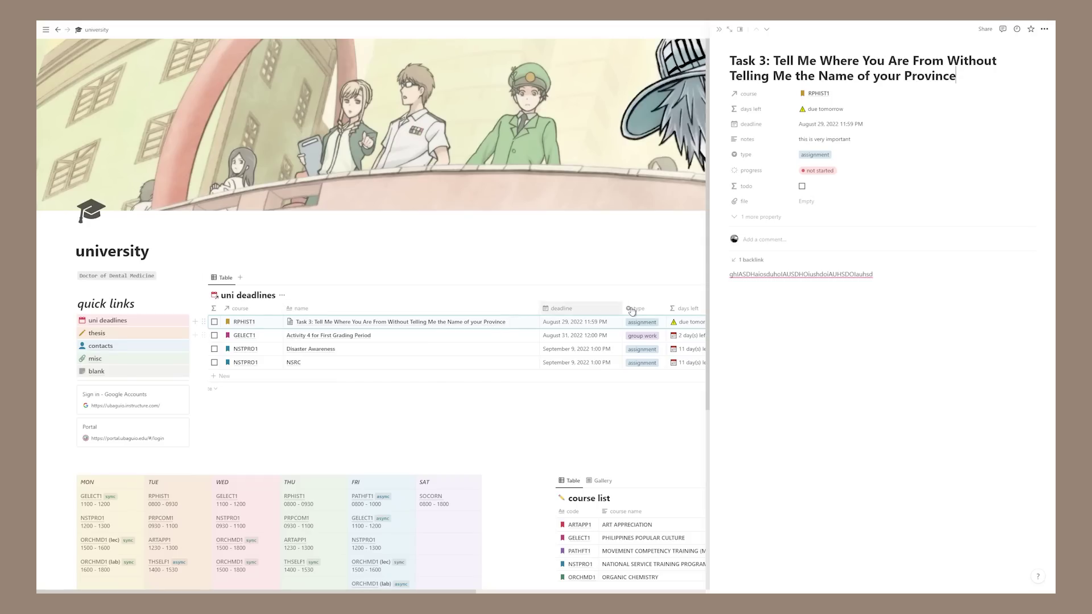
{"action": "triple_click", "coordinate": [757, 274]}
{"action": "key", "text": "BackSpace"}
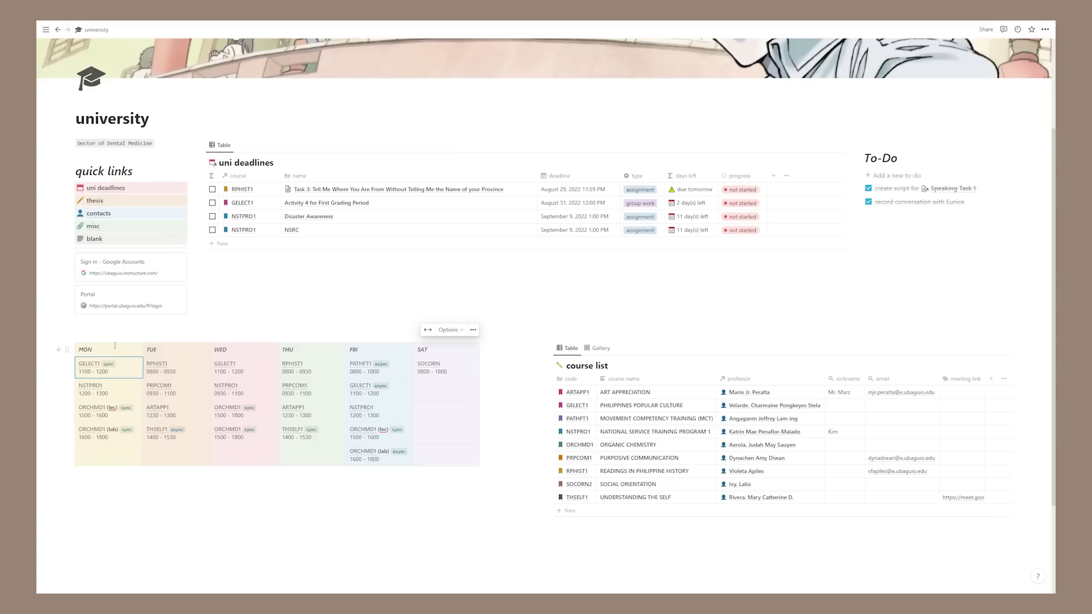
Step: Look at the weekly schedule, open the ORCHMD1 course page in full and examine its learning objectives
{"action": "left_click", "coordinate": [97, 351]}
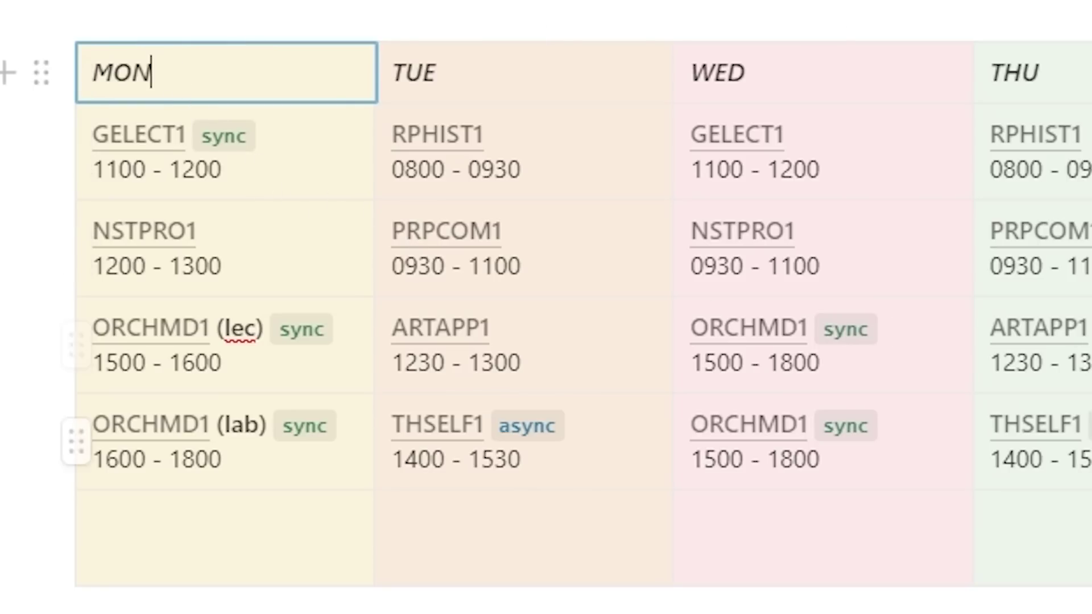
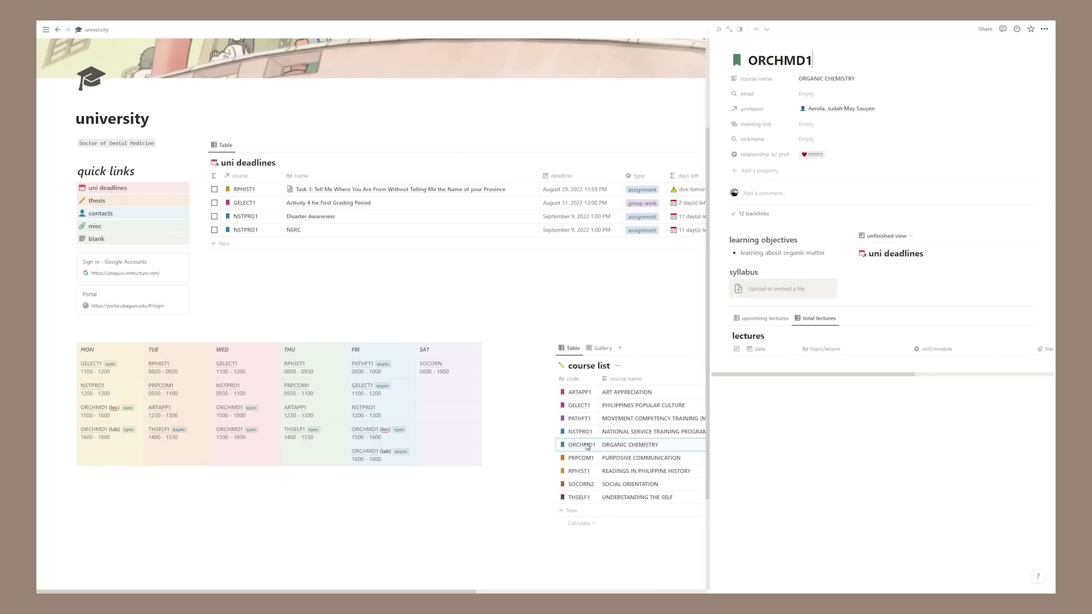
{"action": "left_click", "coordinate": [726, 29]}
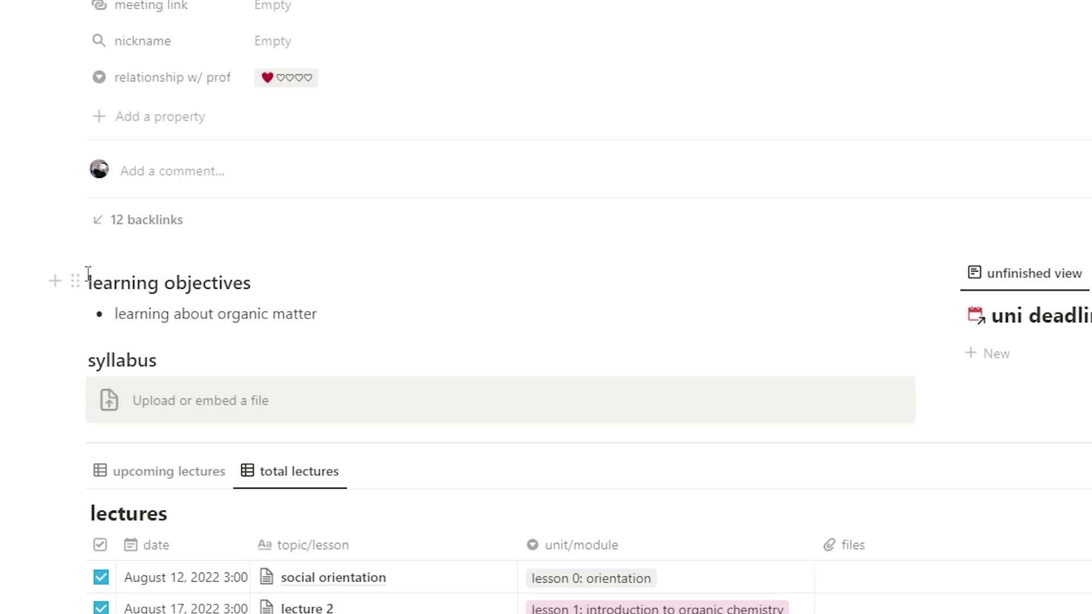
{"action": "left_click_drag", "start_coordinate": [88, 282], "coordinate": [199, 328]}
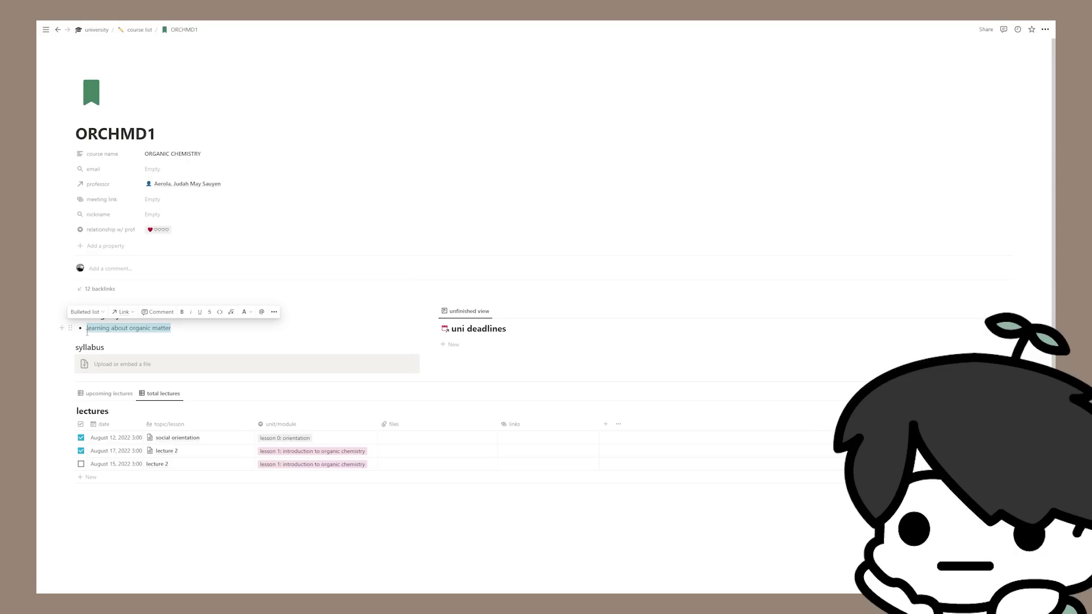
{"action": "left_click", "coordinate": [126, 329]}
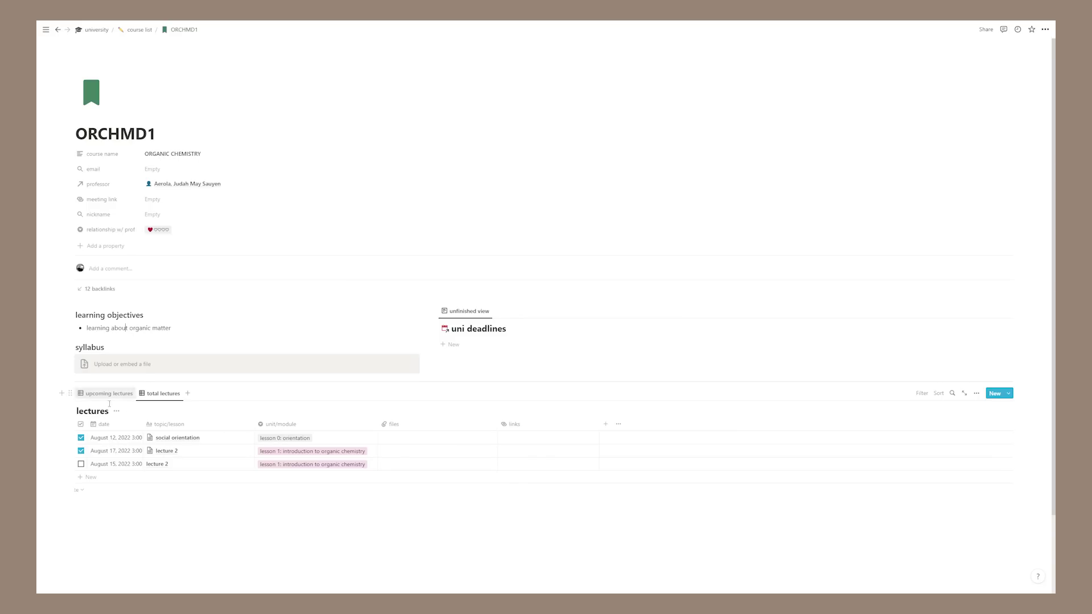
Step: Mark the August 15 lecture as done and add a new lecture row dated August 28, 2022
{"action": "left_click", "coordinate": [81, 463]}
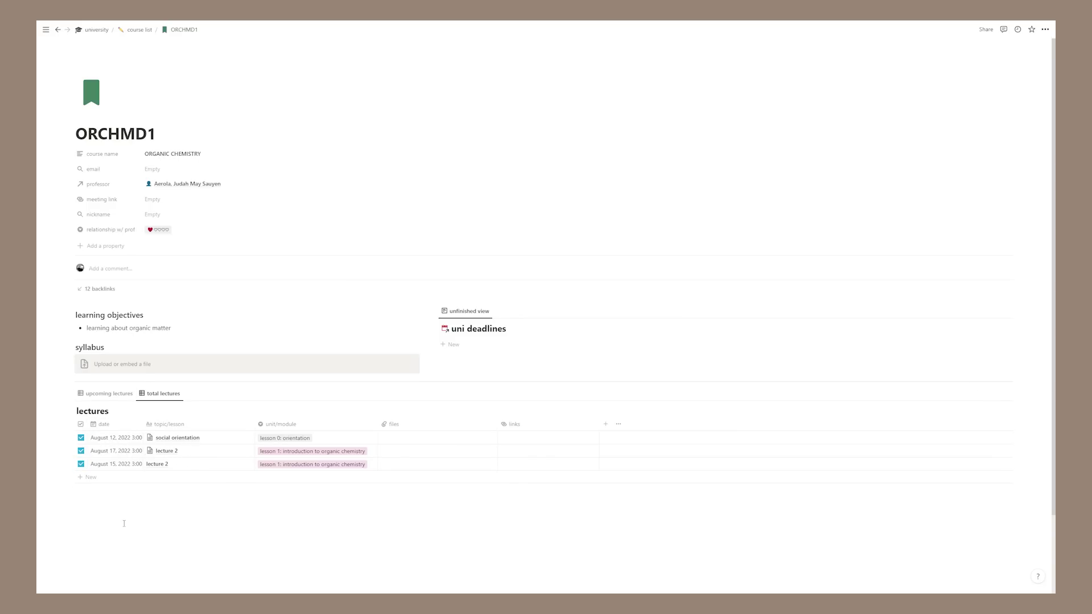
{"action": "left_click", "coordinate": [94, 479]}
{"action": "left_click", "coordinate": [104, 478]}
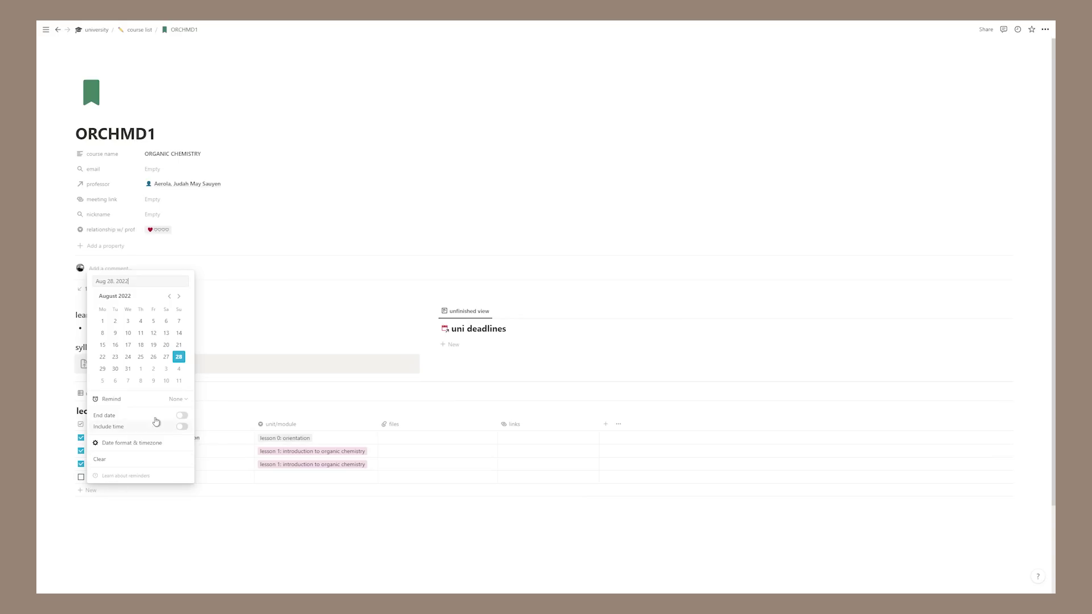
{"action": "left_click", "coordinate": [179, 362]}
Step: Name the new lecture "lecture 3" and set its unit/module to "lesson 1: introduction to organic chemistry"
{"action": "left_click", "coordinate": [177, 477]}
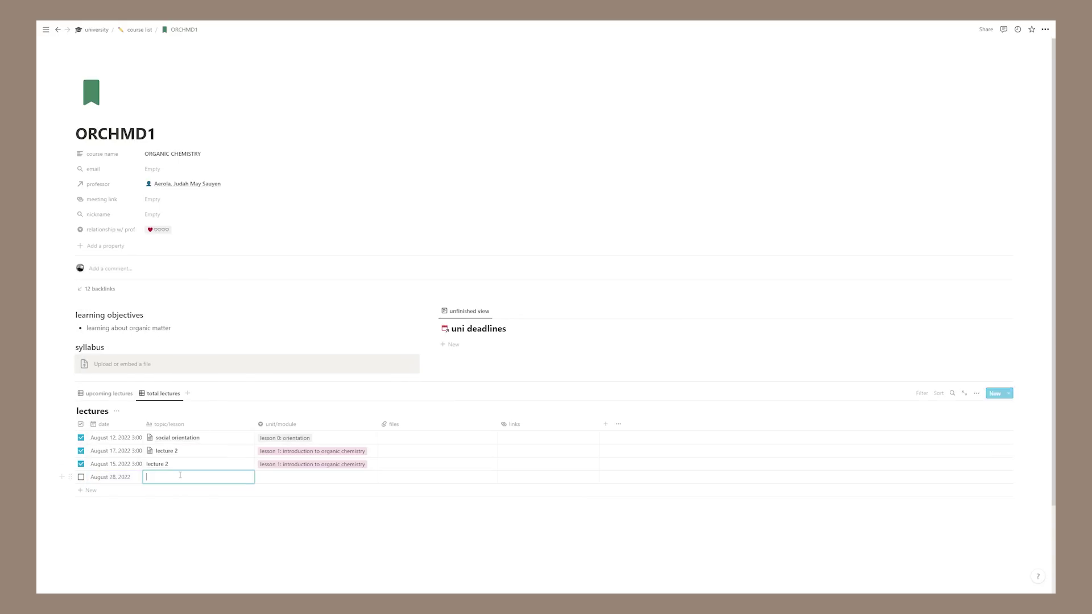
{"action": "type", "text": "lec"}
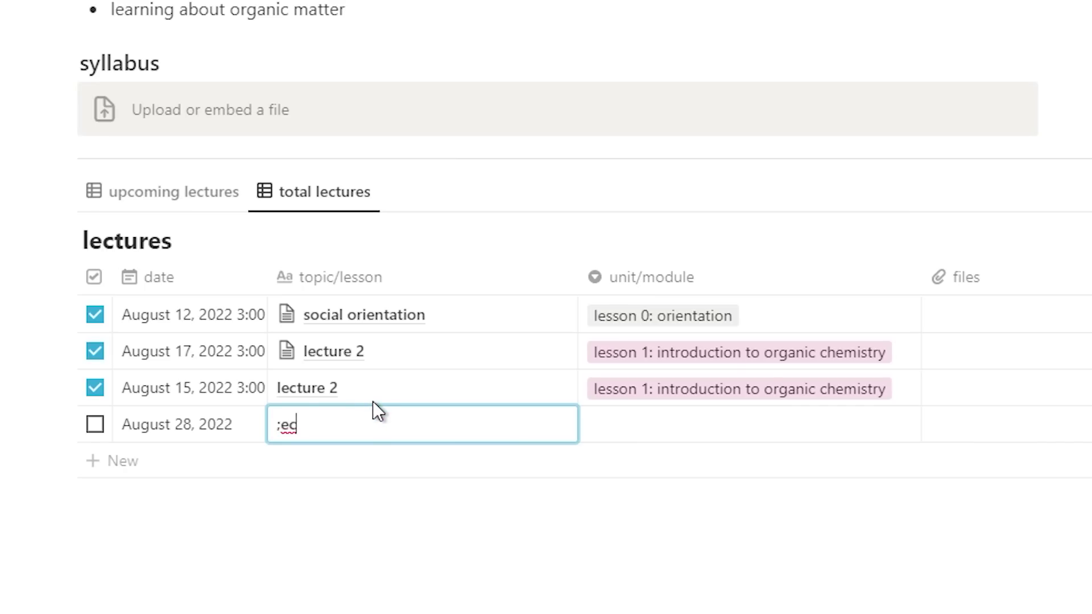
{"action": "key", "text": "BackSpace"}
{"action": "key", "text": "BackSpace"}
{"action": "key", "text": "BackSpace"}
{"action": "type", "text": "lecture 3"}
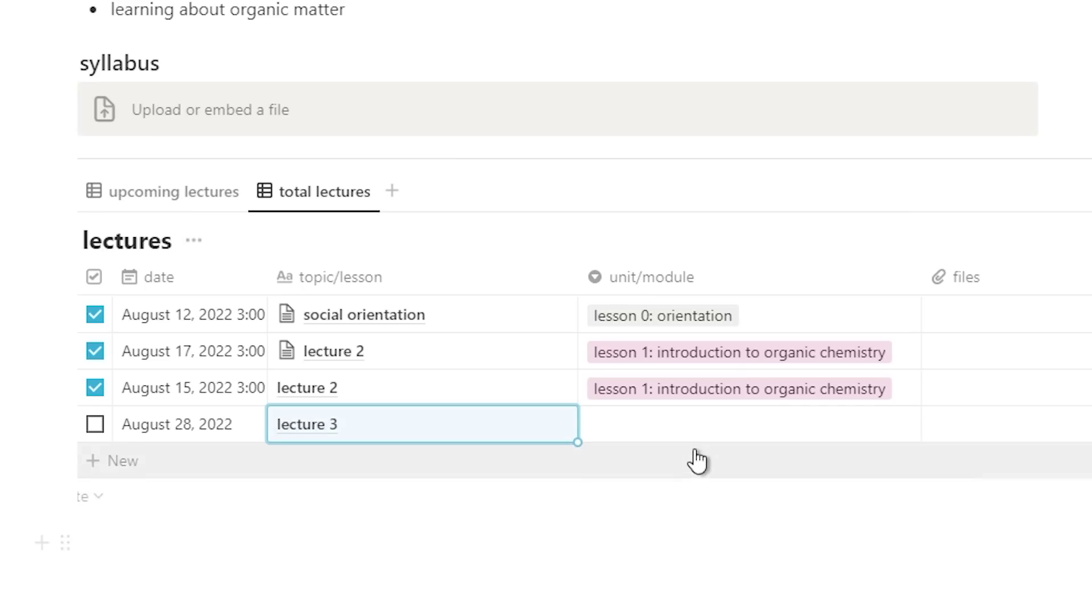
{"action": "left_click", "coordinate": [692, 429]}
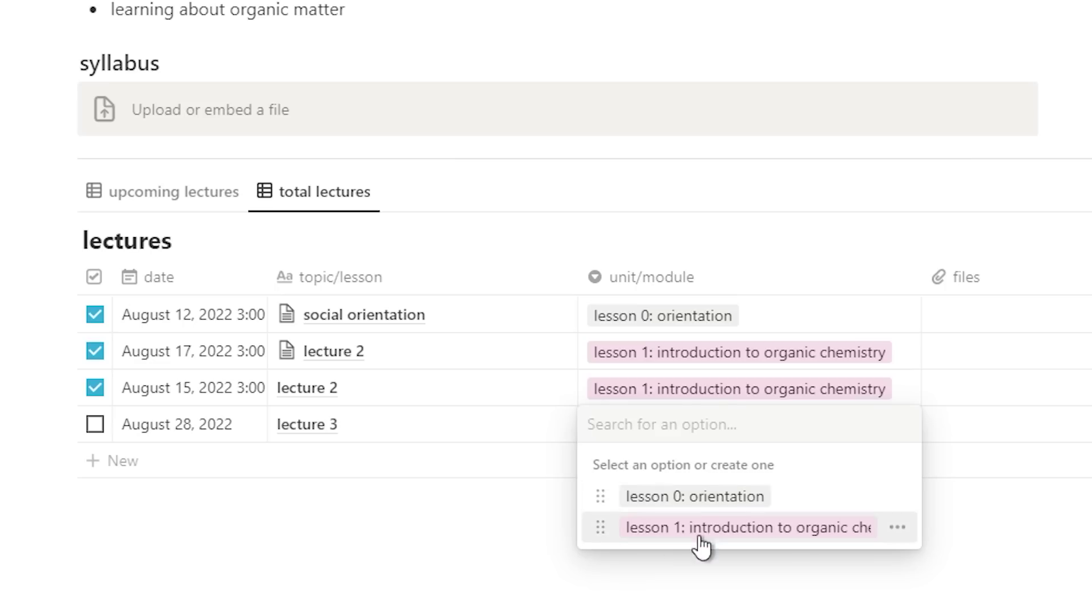
{"action": "left_click", "coordinate": [734, 524]}
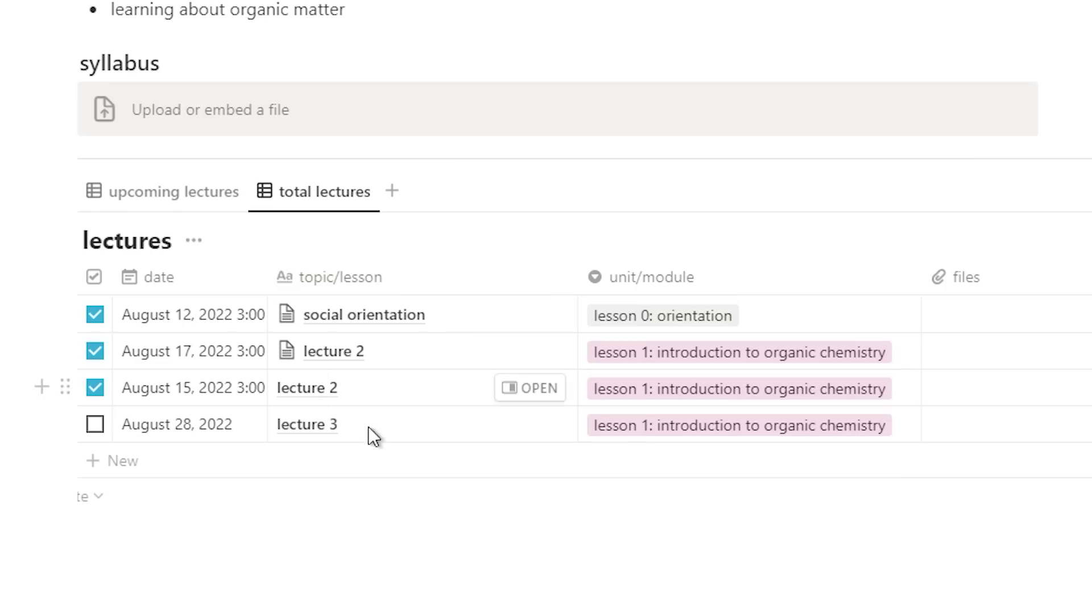
Step: Open the lecture 3 page, write random filler text in its body, remove it again and close the page
{"action": "left_click", "coordinate": [534, 429]}
{"action": "left_click", "coordinate": [771, 205]}
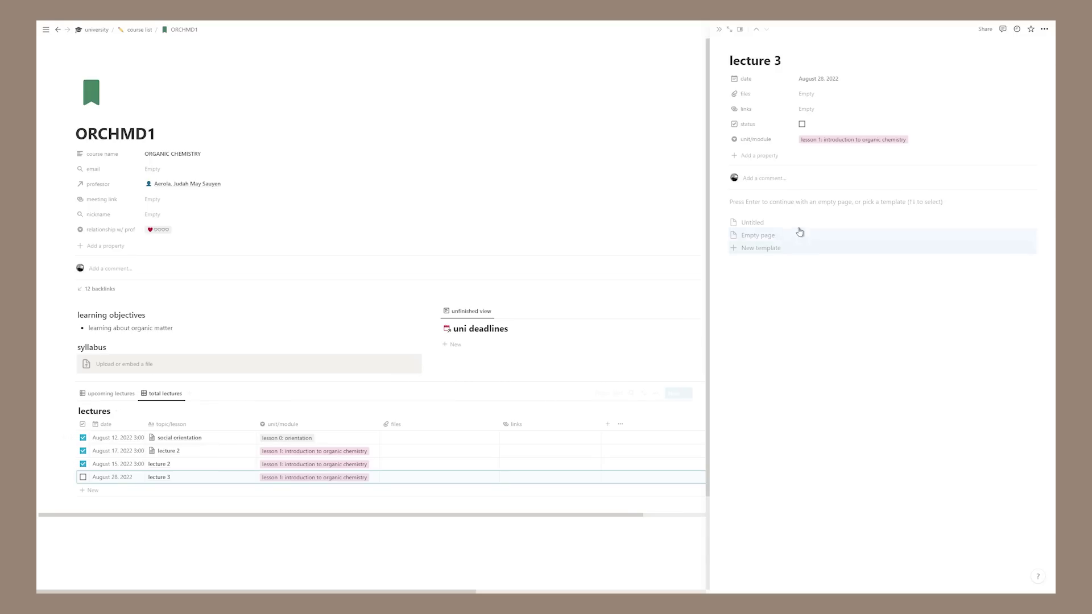
{"action": "type", "text": "asdfasdfas"}
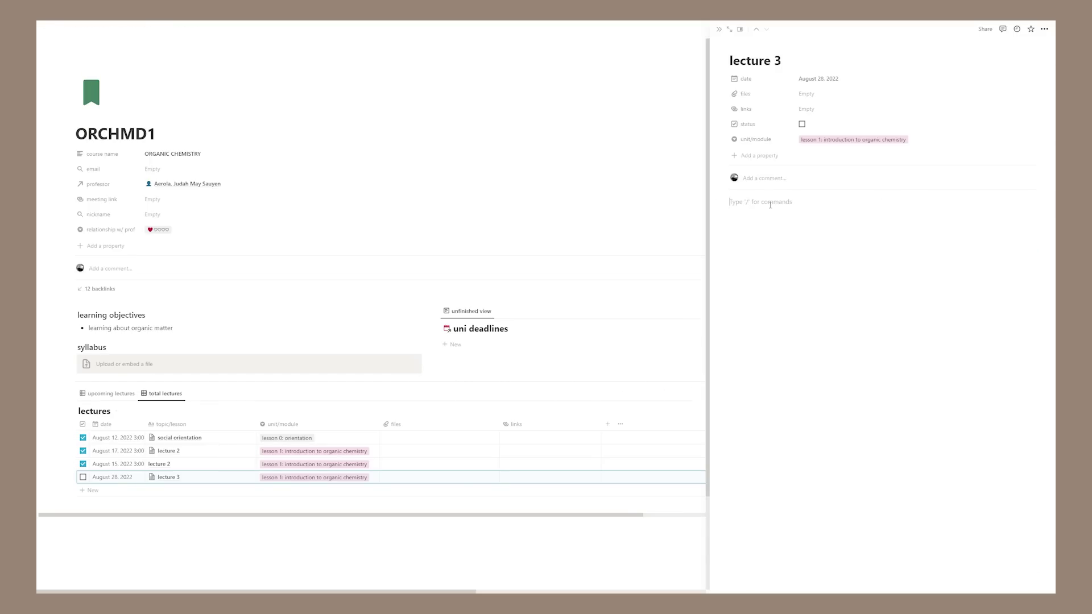
{"action": "key", "text": "BackSpace"}
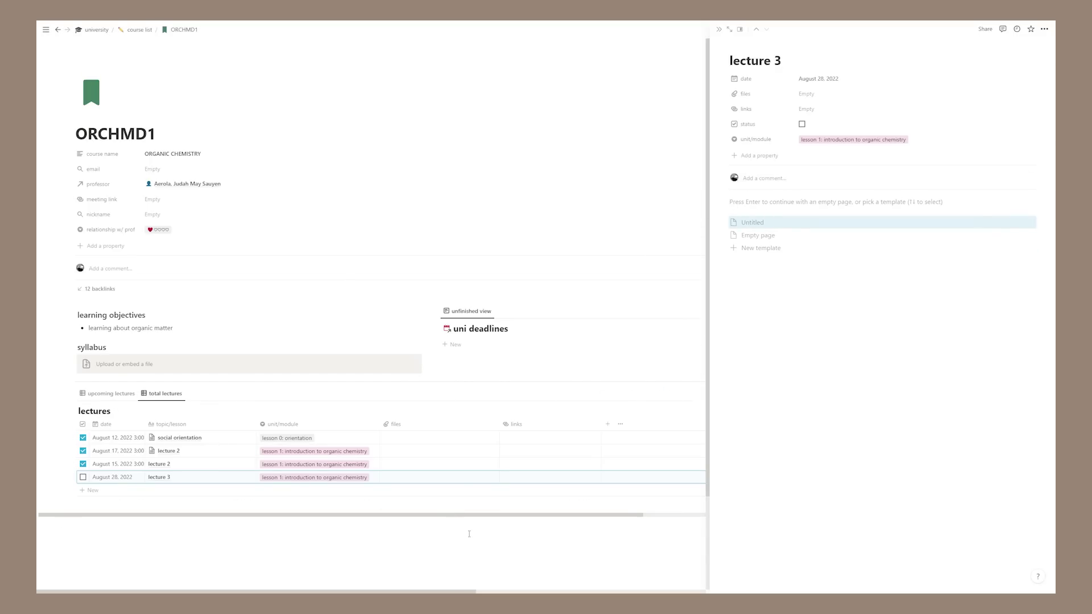
{"action": "left_click", "coordinate": [341, 534]}
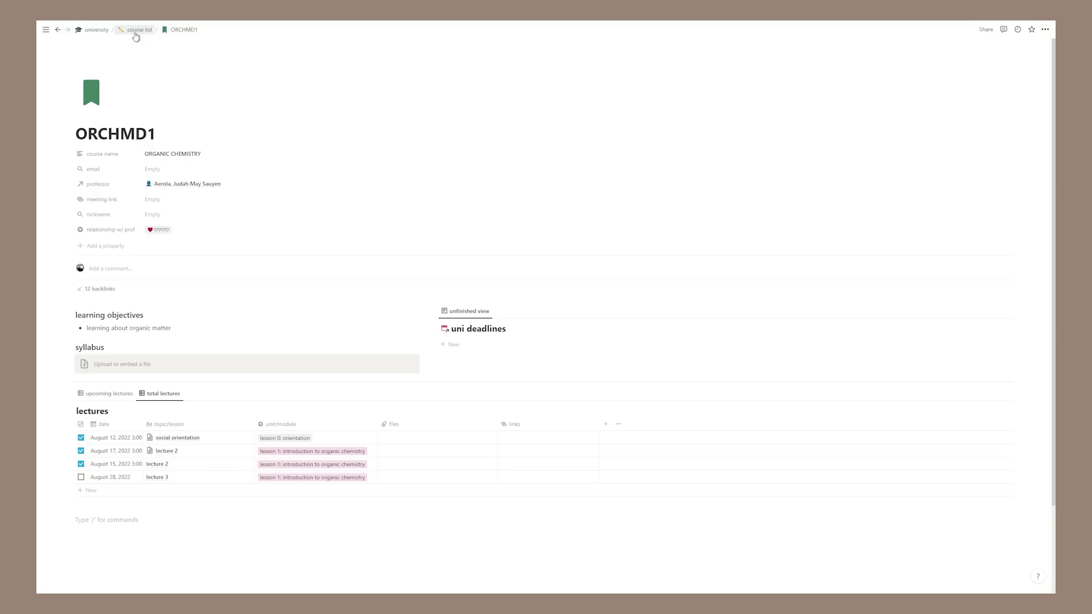
Step: Return to the university page and add a uni deadlines entry linked to the course ORCHMD1
{"action": "left_click", "coordinate": [102, 31]}
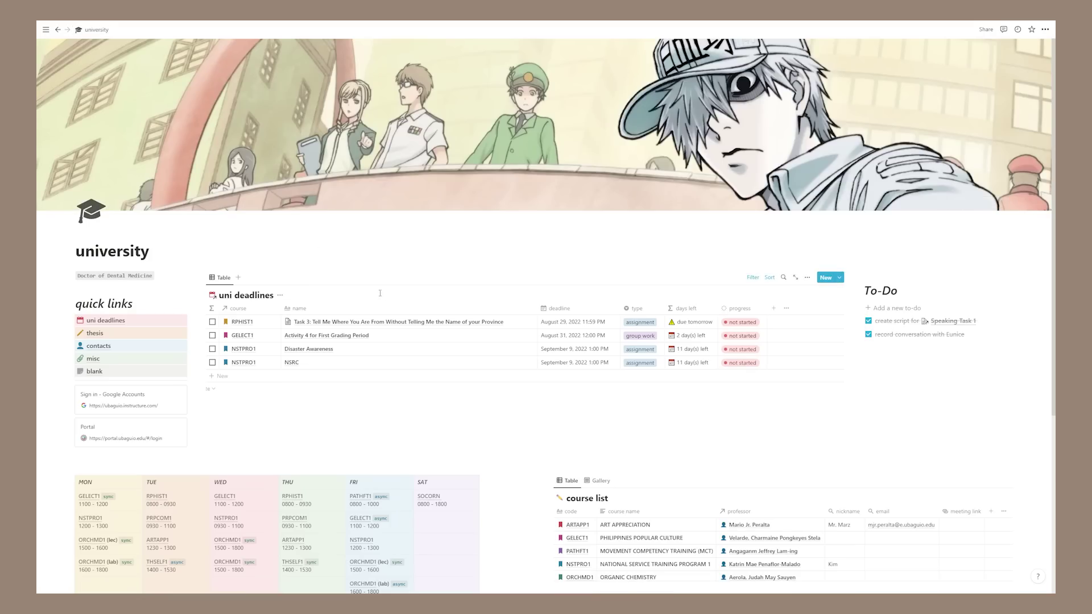
{"action": "left_click", "coordinate": [217, 376]}
{"action": "left_click", "coordinate": [245, 376]}
{"action": "type", "text": "or"}
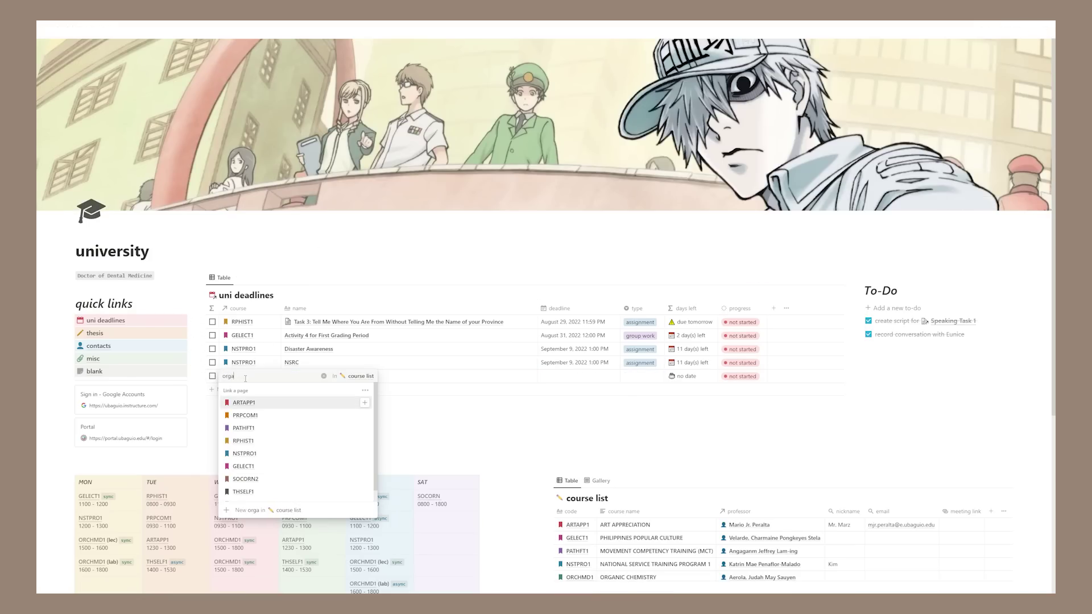
{"action": "type", "text": "ga"}
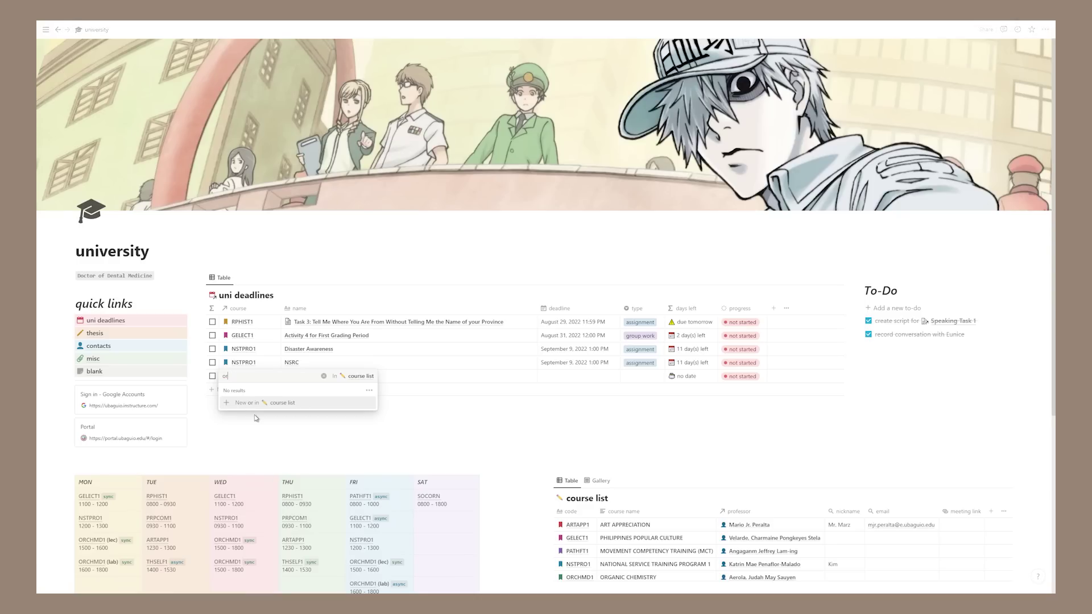
{"action": "key", "text": "BackSpace"}
{"action": "key", "text": "BackSpace"}
{"action": "type", "text": "or"}
{"action": "key", "text": "BackSpace"}
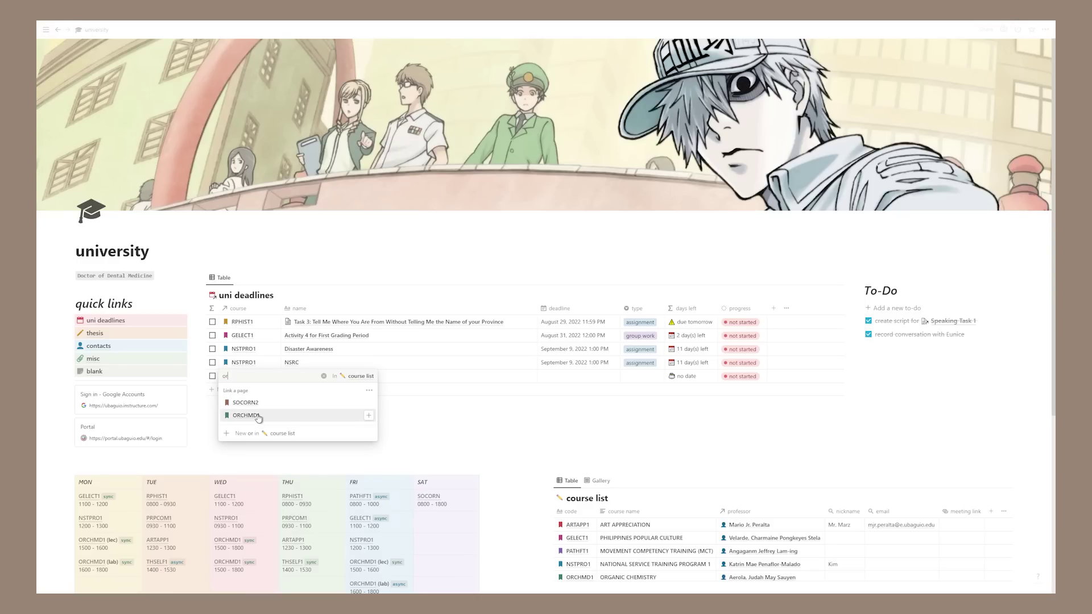
{"action": "left_click", "coordinate": [246, 415]}
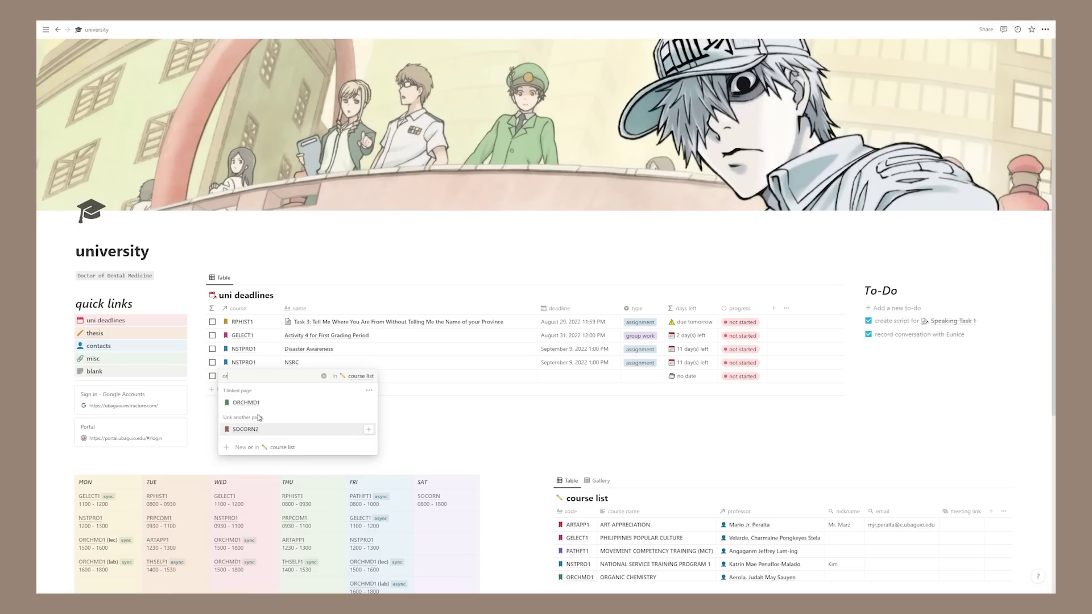
{"action": "left_click", "coordinate": [267, 402]}
{"action": "key", "text": "Escape"}
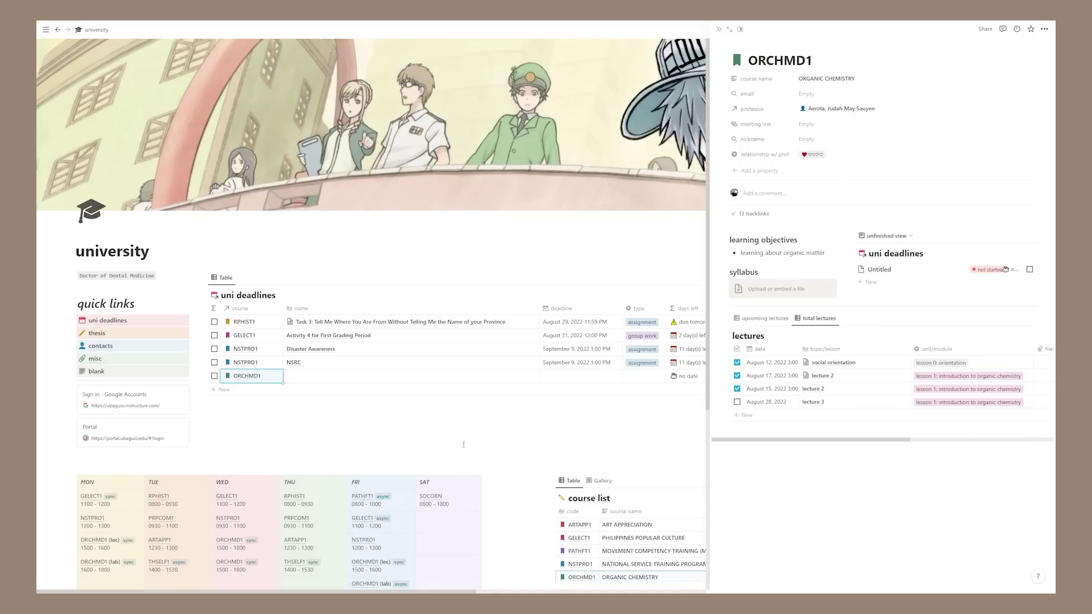
Step: Name the new ORCHMD1 deadline "Laboratory Etiquette" and set its deadline to August 30, 2022
{"action": "left_click", "coordinate": [305, 378]}
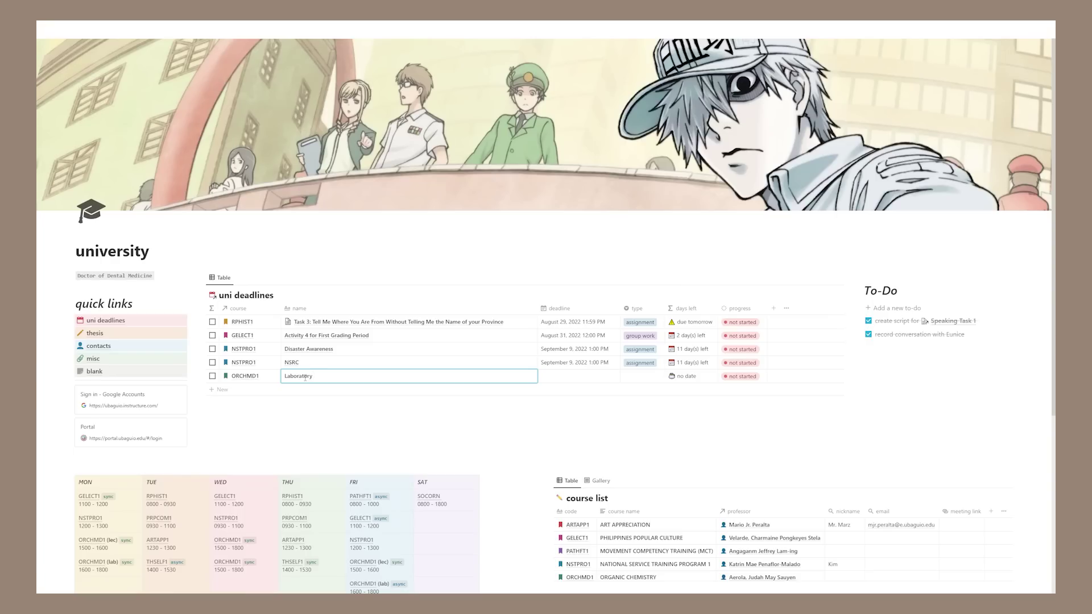
{"action": "key", "text": "Escape"}
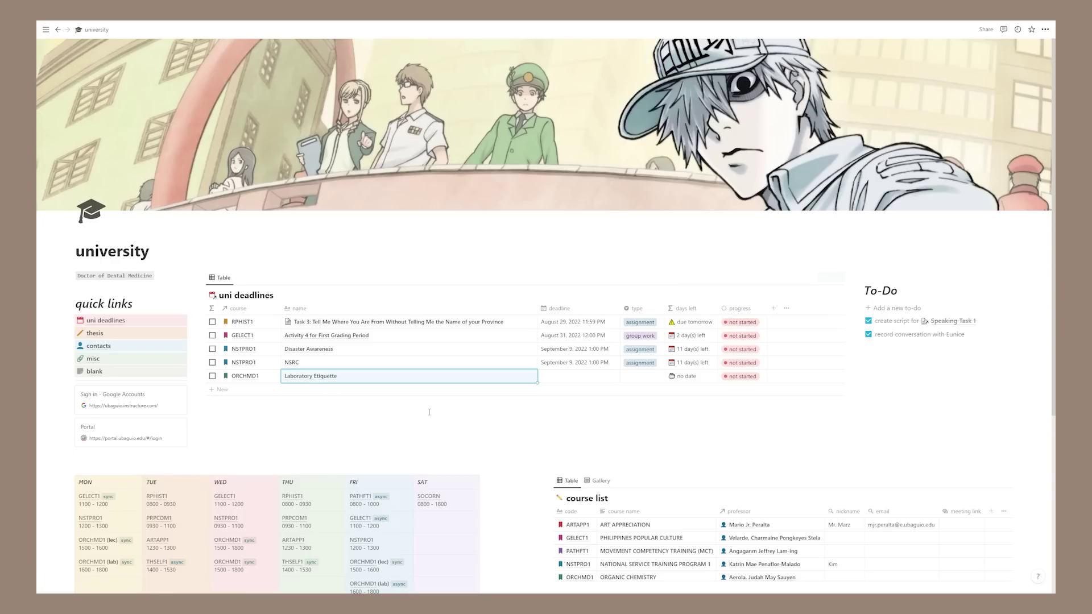
{"action": "left_click", "coordinate": [581, 376]}
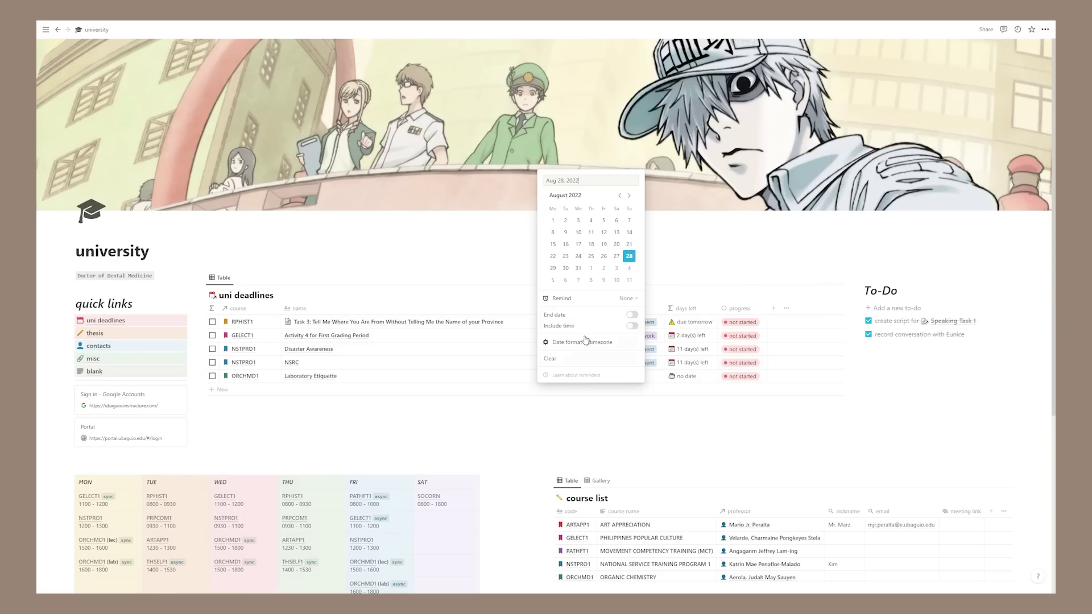
{"action": "left_click", "coordinate": [565, 269]}
Step: Set the Laboratory Etiquette entry's type to assignment and its progress to in progress
{"action": "left_click", "coordinate": [641, 334]}
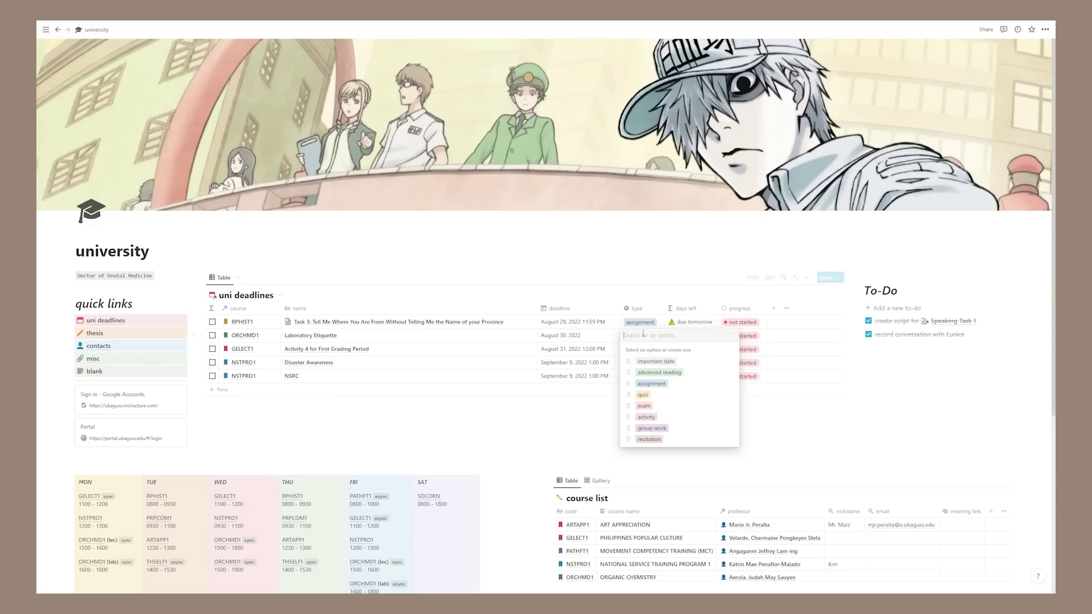
{"action": "left_click", "coordinate": [651, 383]}
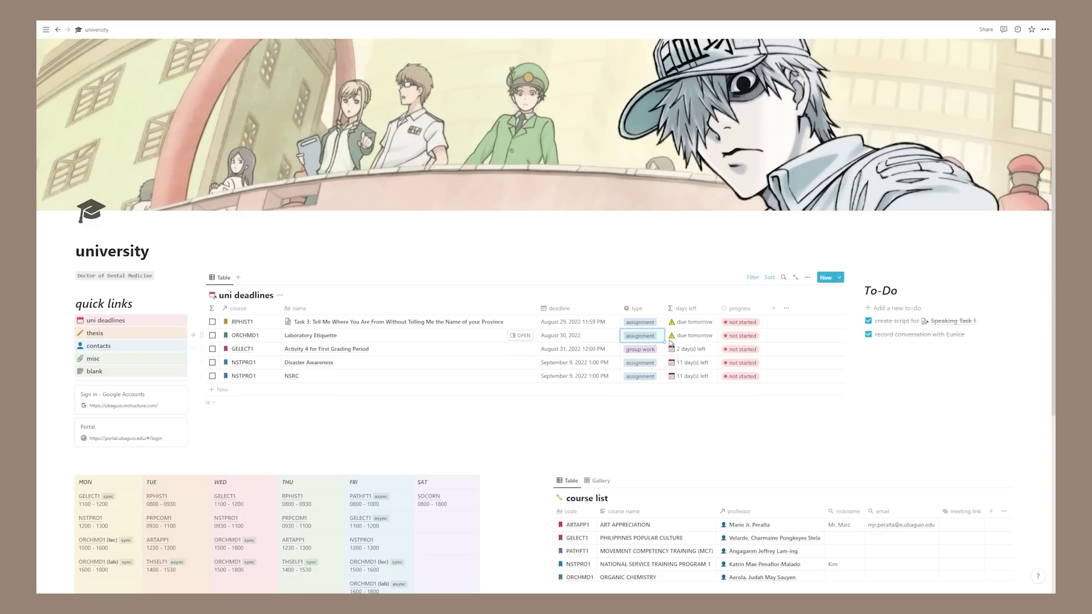
{"action": "left_click", "coordinate": [737, 334]}
{"action": "left_click", "coordinate": [746, 392]}
Step: Open the ORCHMD1 course page in full and view the Laboratory Etiquette entry from its unfinished deadlines
{"action": "scroll", "coordinate": [591, 466], "scroll_direction": "down", "scroll_amount": 2}
{"action": "left_click", "coordinate": [581, 472]}
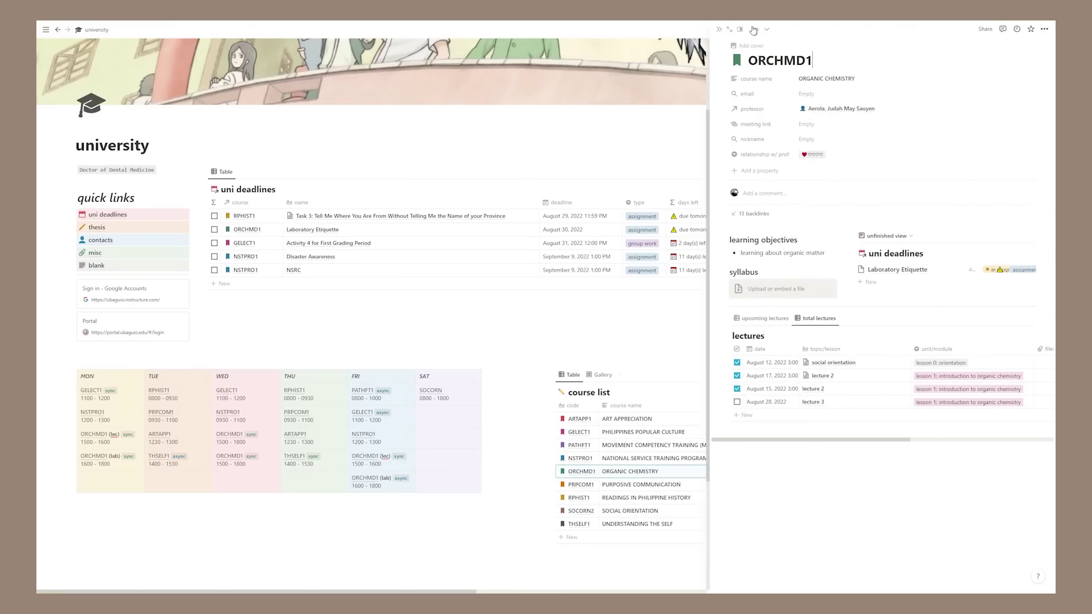
{"action": "left_click", "coordinate": [730, 29]}
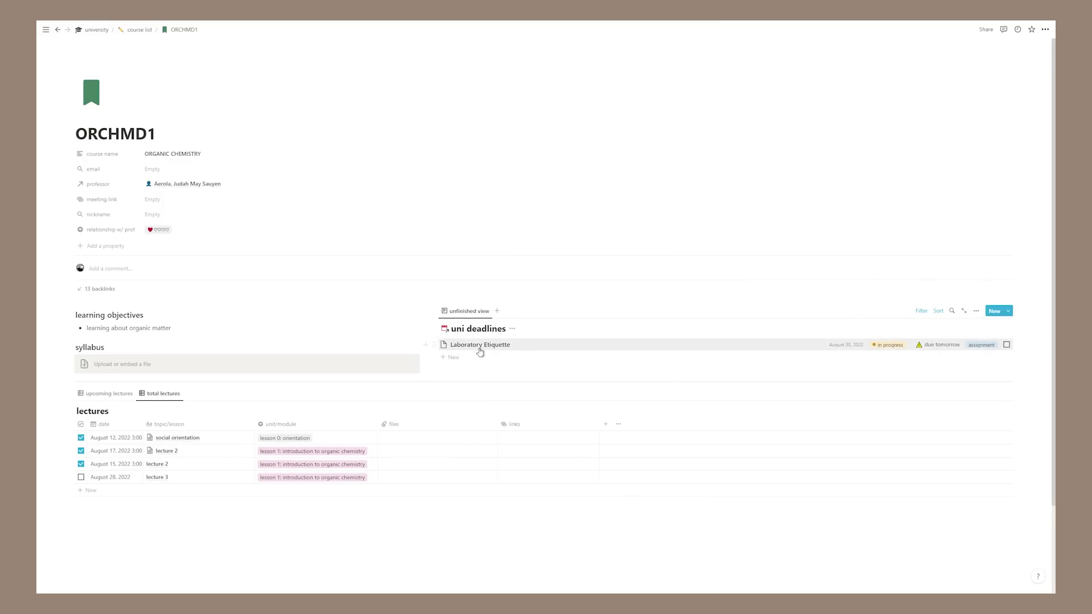
{"action": "left_click", "coordinate": [903, 347]}
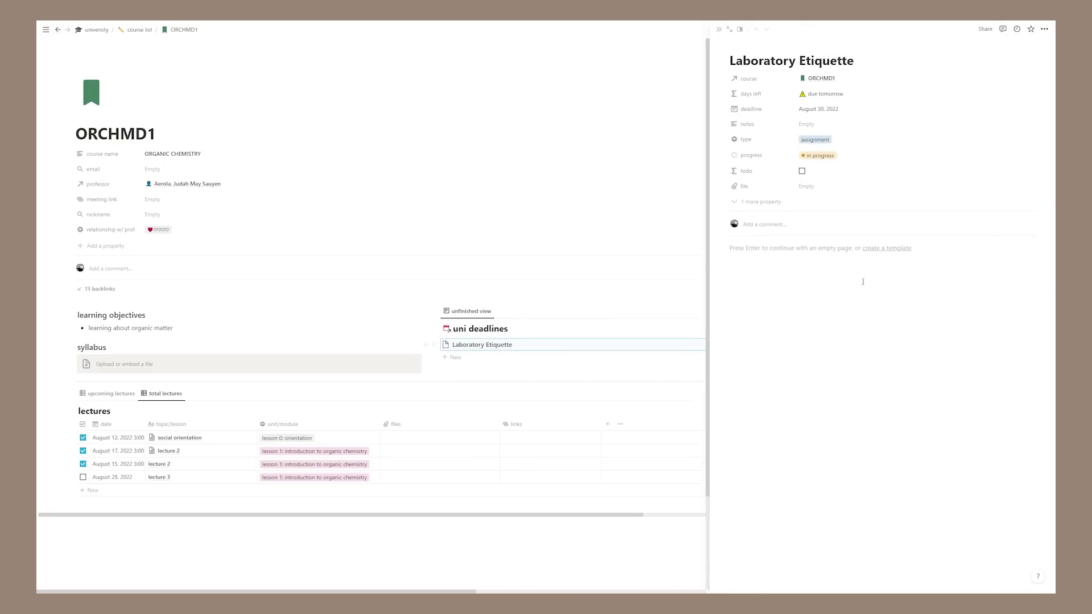
{"action": "left_click", "coordinate": [620, 299]}
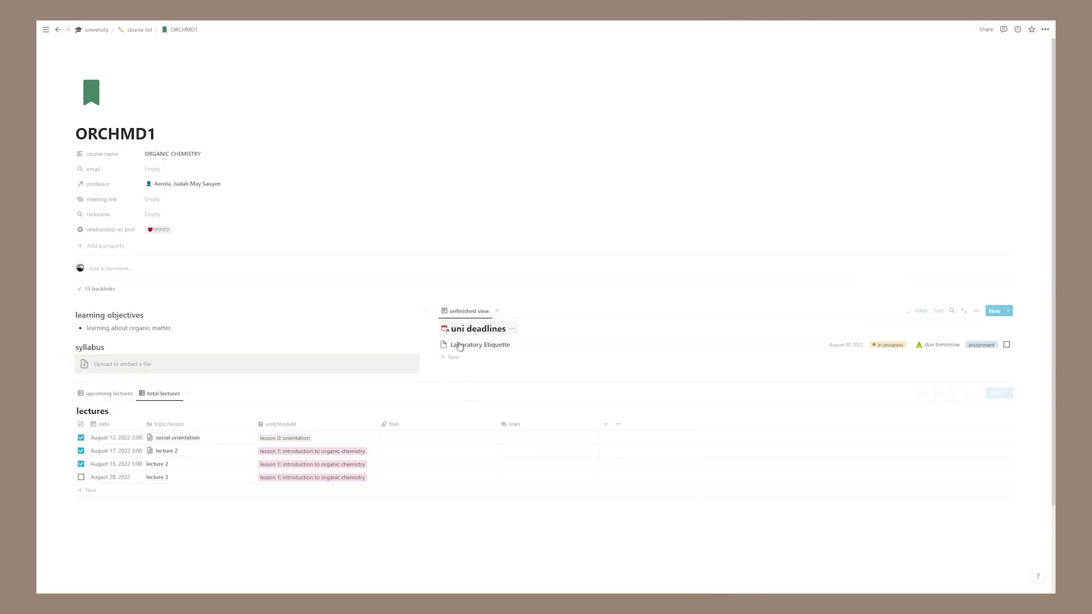
Step: Set the Laboratory Etiquette entry's progress to submitted from the ORCHMD1 course page
{"action": "left_click", "coordinate": [887, 348]}
{"action": "left_click", "coordinate": [818, 156]}
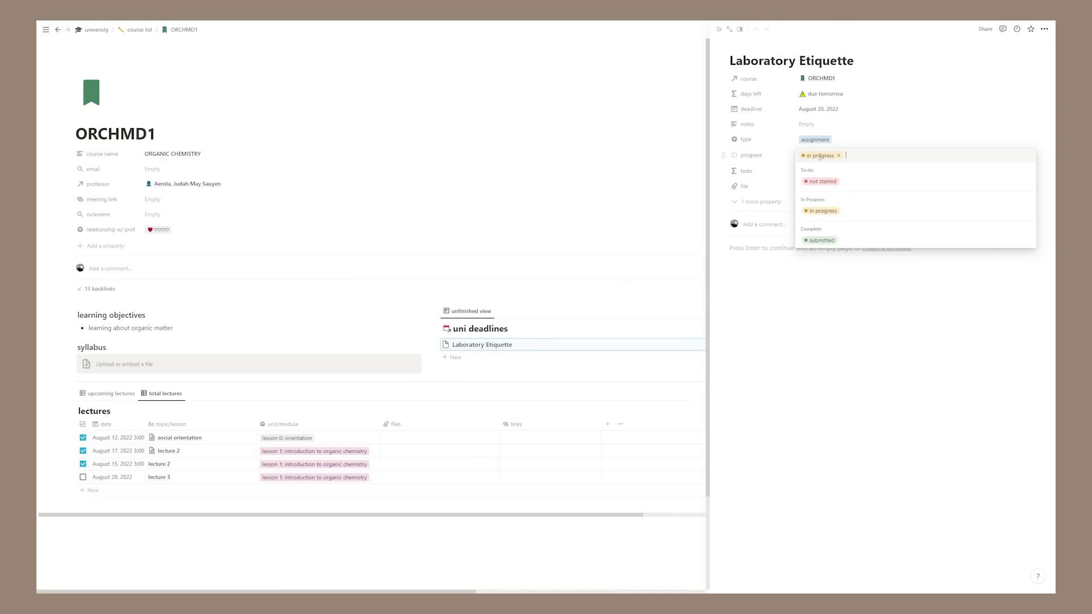
{"action": "left_click", "coordinate": [824, 240]}
{"action": "left_click", "coordinate": [642, 335]}
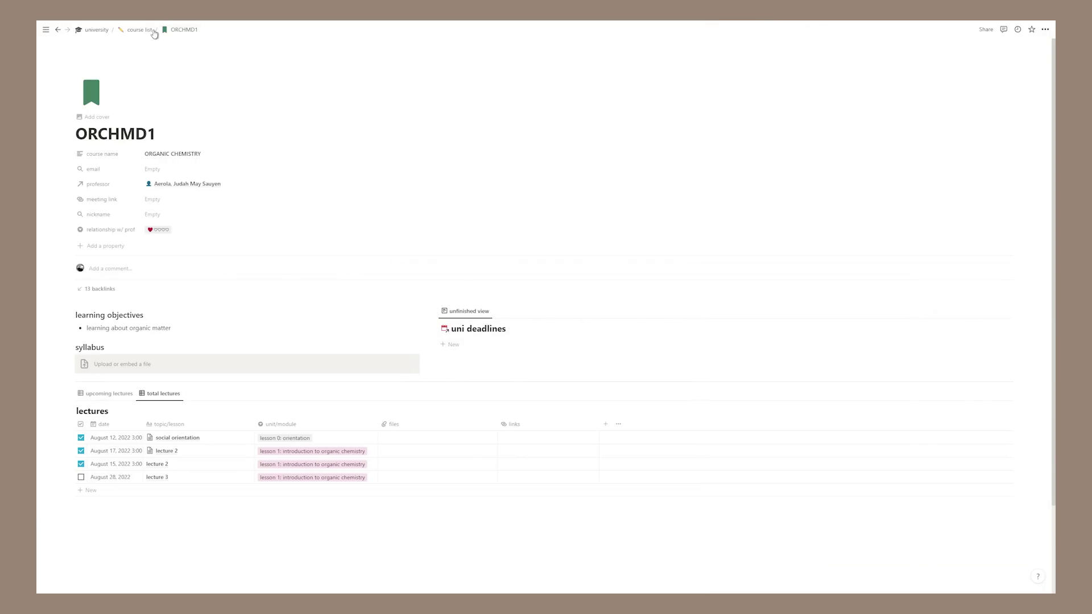
Step: Return to the university page and open the total list view of the uni deadlines database
{"action": "left_click", "coordinate": [97, 29]}
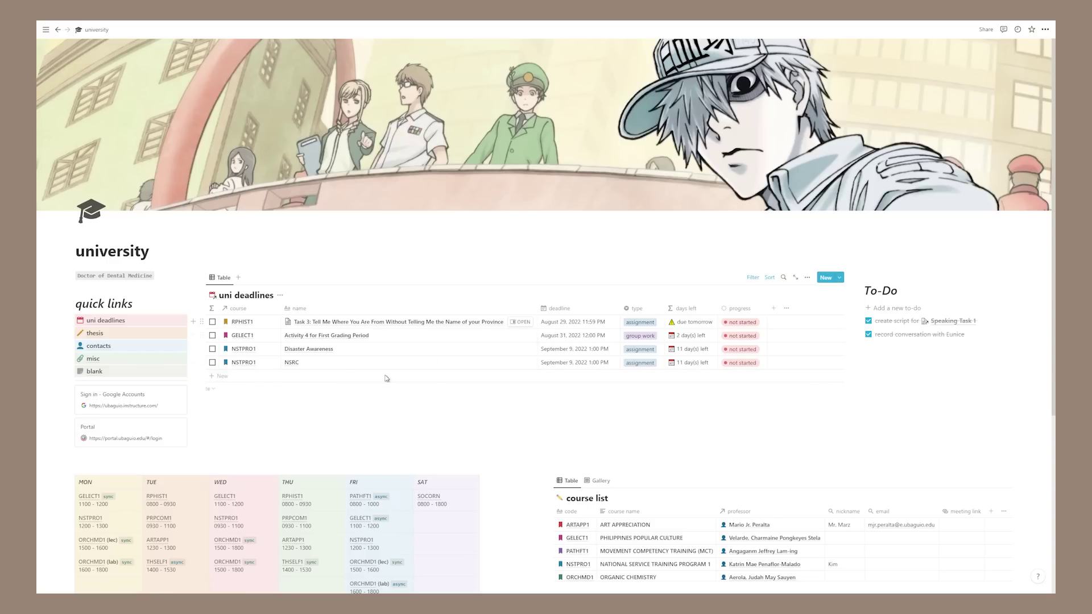
{"action": "left_click", "coordinate": [250, 295]}
{"action": "left_click", "coordinate": [194, 80]}
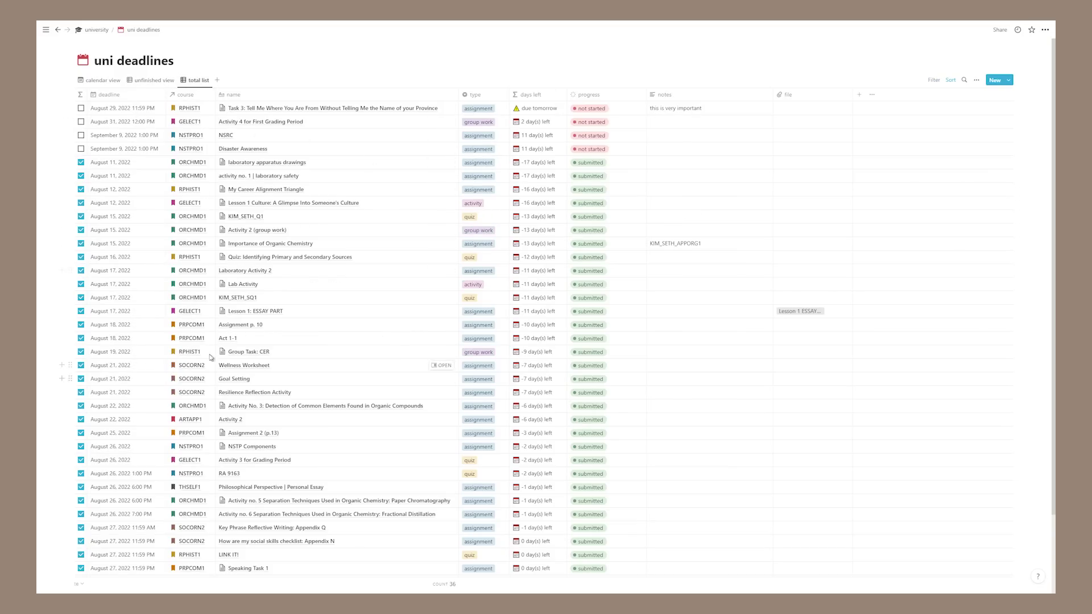
Step: Delete the Laboratory Etiquette entry from the total list and return to the university page
{"action": "scroll", "coordinate": [80, 243], "scroll_direction": "down", "scroll_amount": 3}
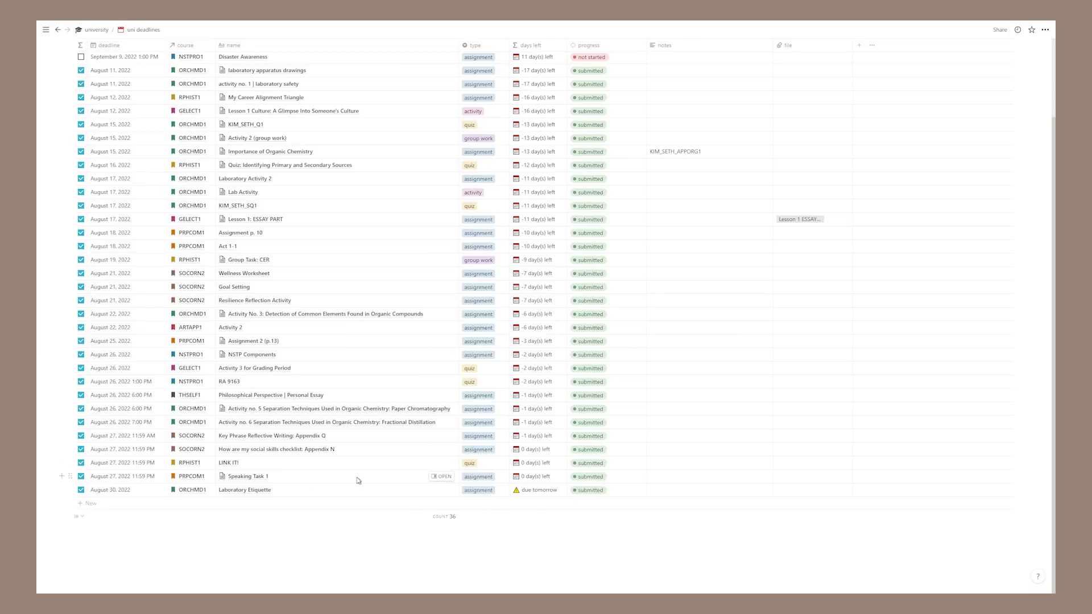
{"action": "left_click", "coordinate": [70, 490]}
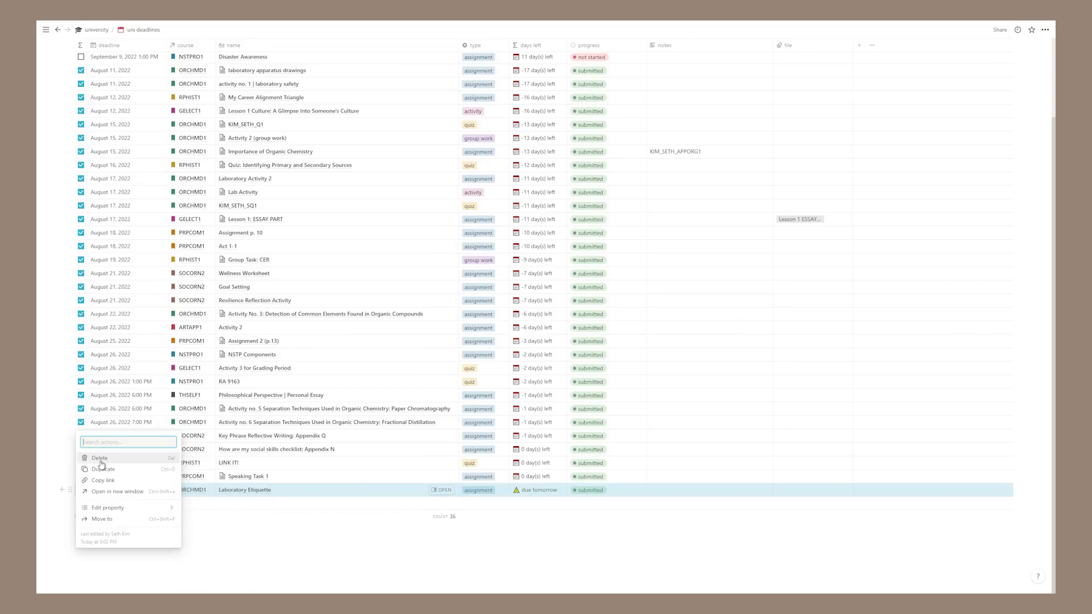
{"action": "left_click", "coordinate": [114, 479]}
{"action": "scroll", "coordinate": [117, 46], "scroll_direction": "up", "scroll_amount": 3}
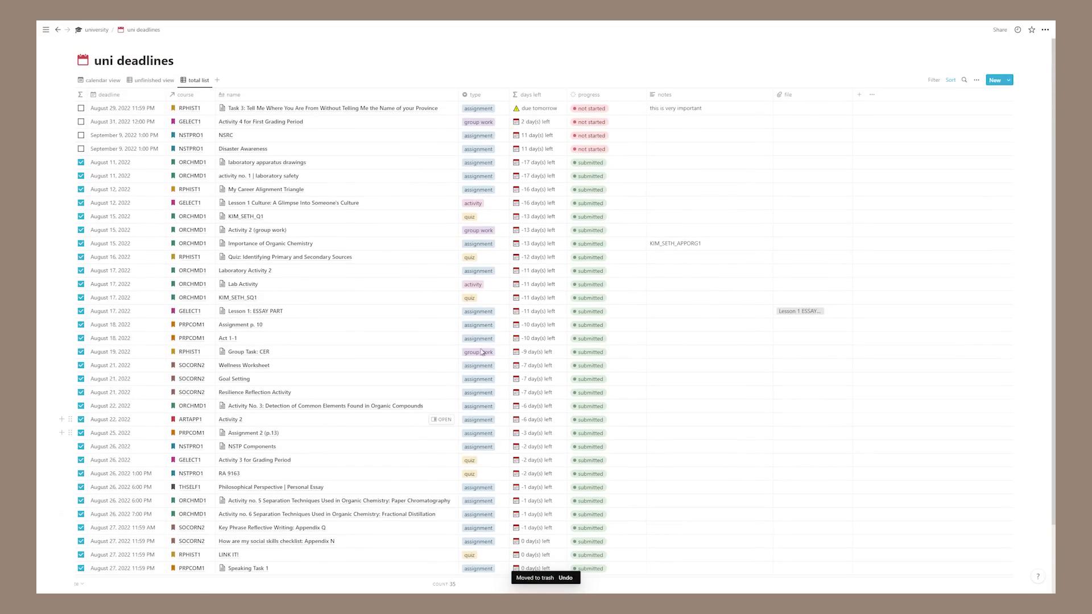
{"action": "left_click", "coordinate": [96, 29]}
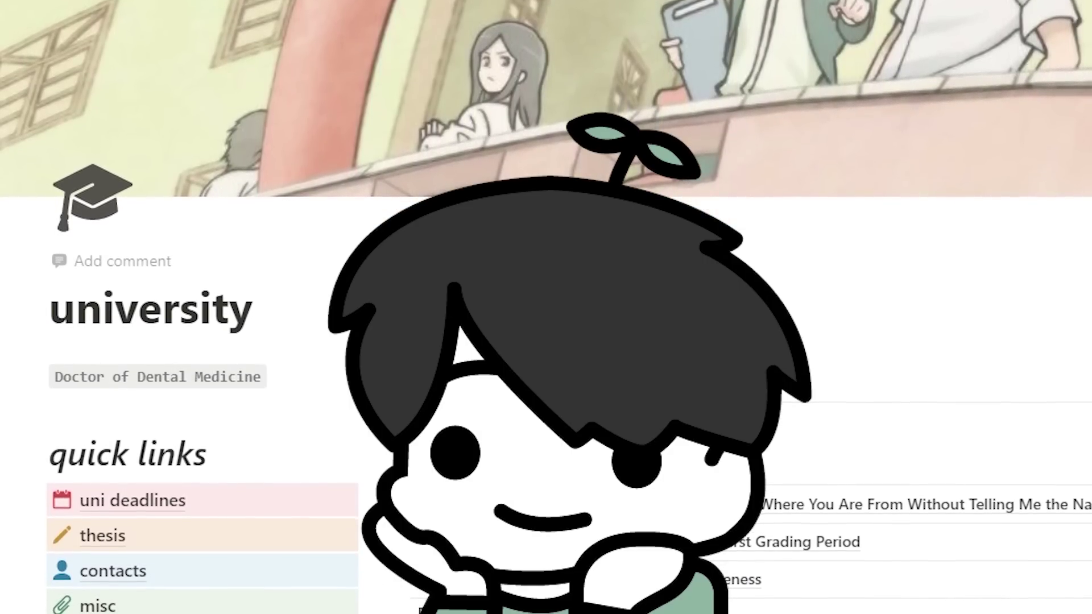
{"action": "scroll", "coordinate": [545, 307], "scroll_direction": "down", "scroll_amount": 2}
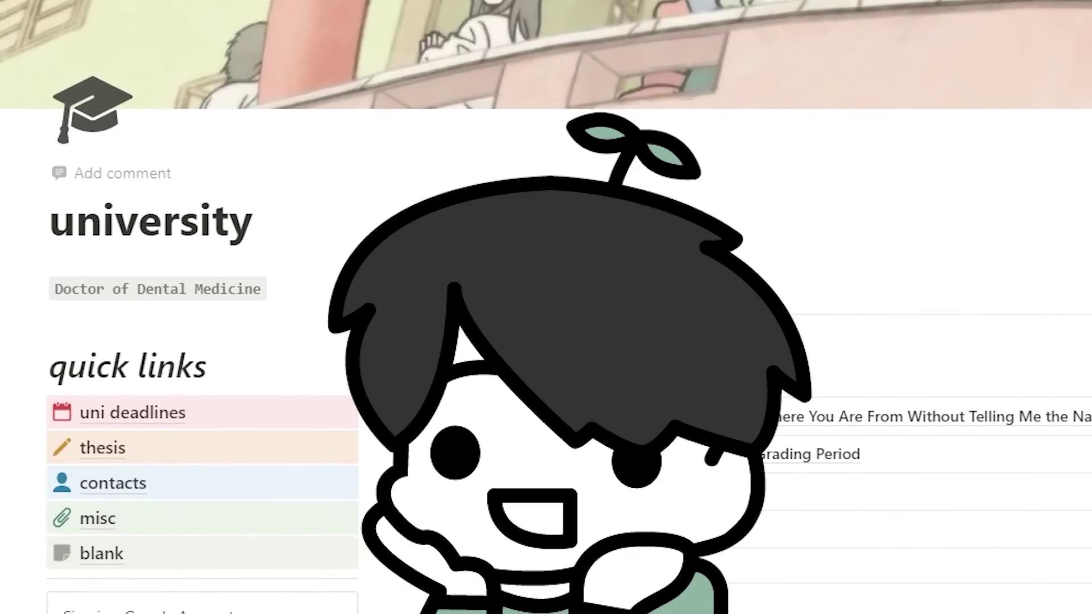